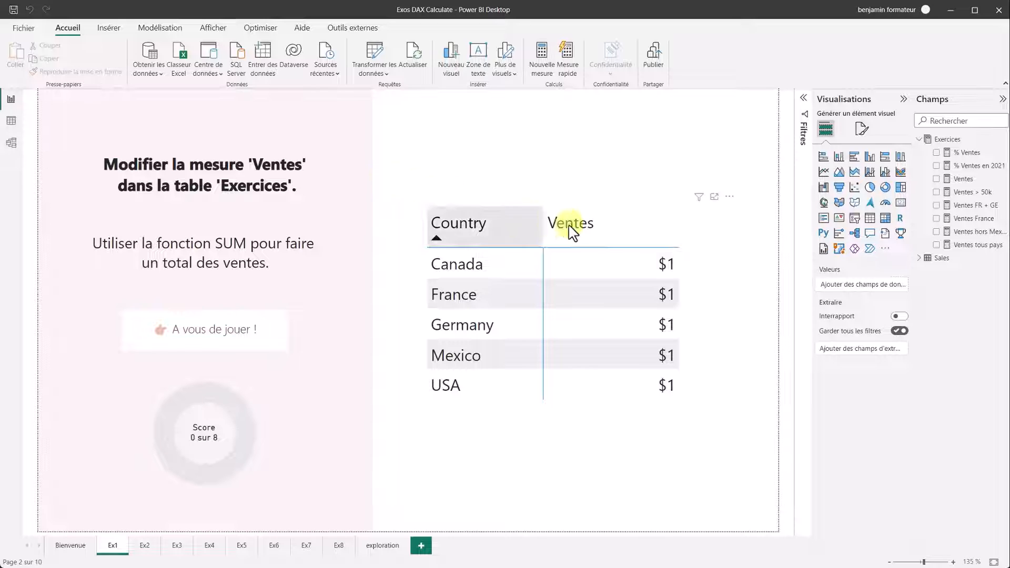
- Examine the Sales, Date, Year and Country columns of the Sales table in the data view, and return to the report
left_click(735, 298)
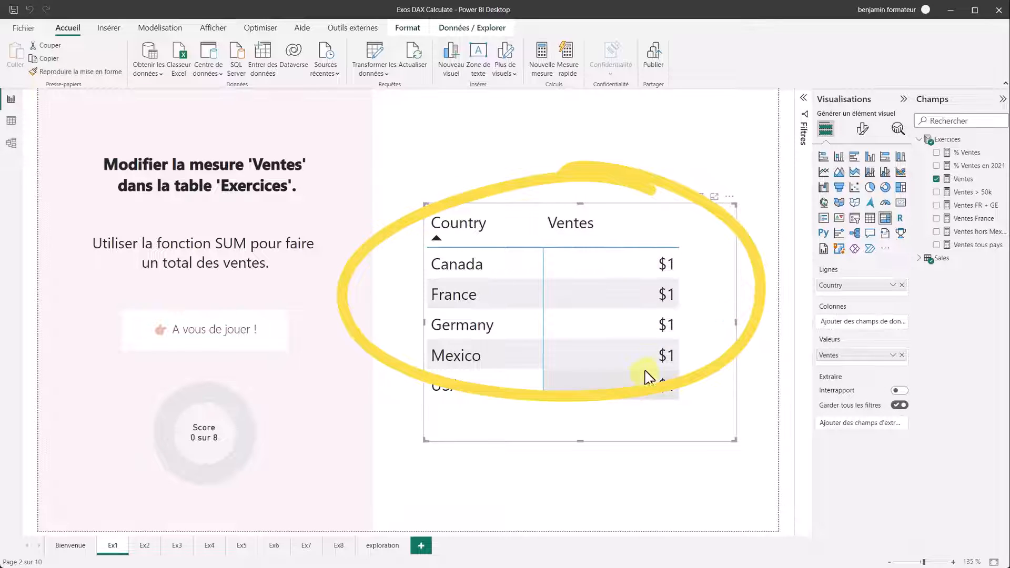
left_click(575, 172)
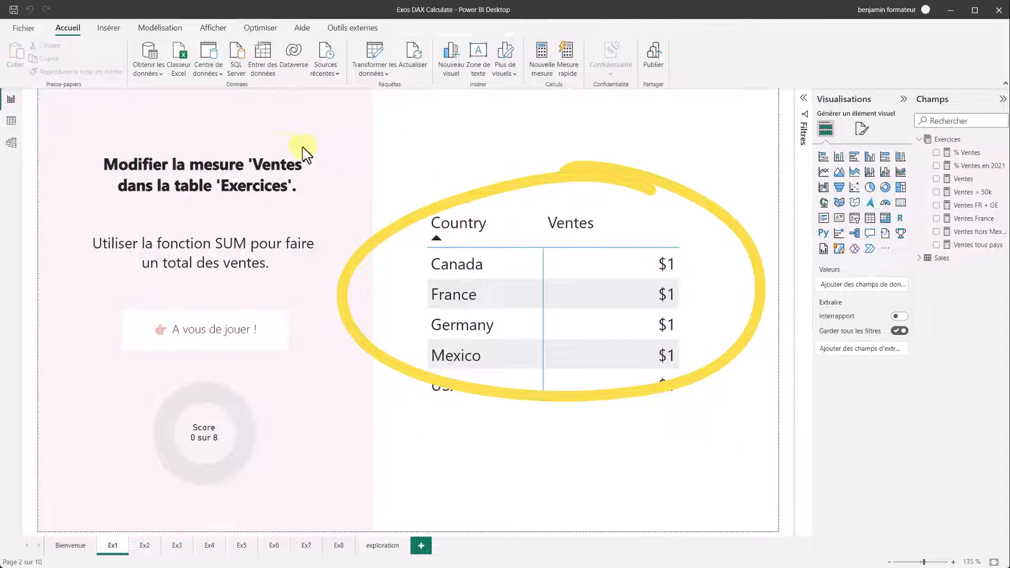
left_click(12, 122)
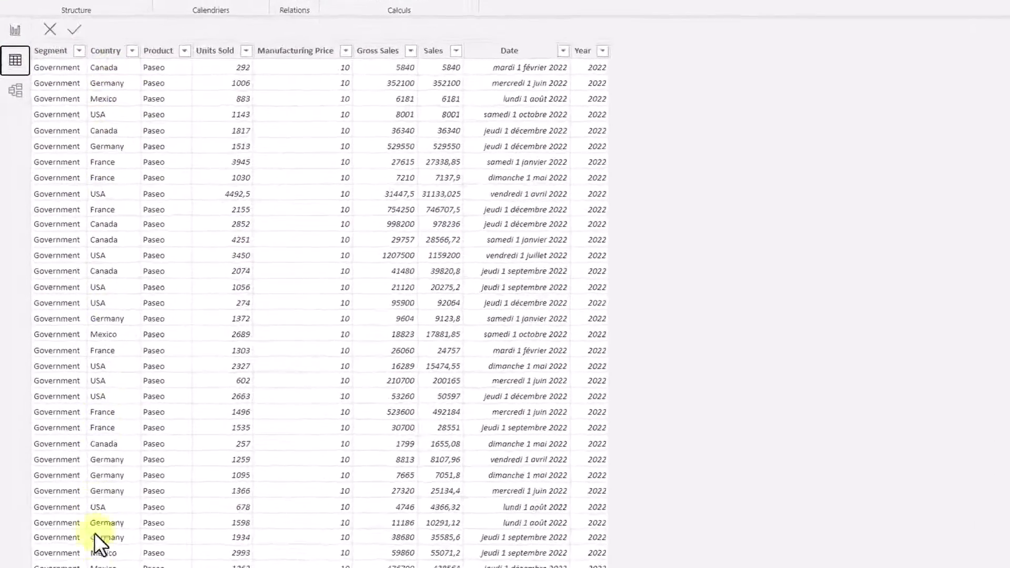
left_click(459, 42)
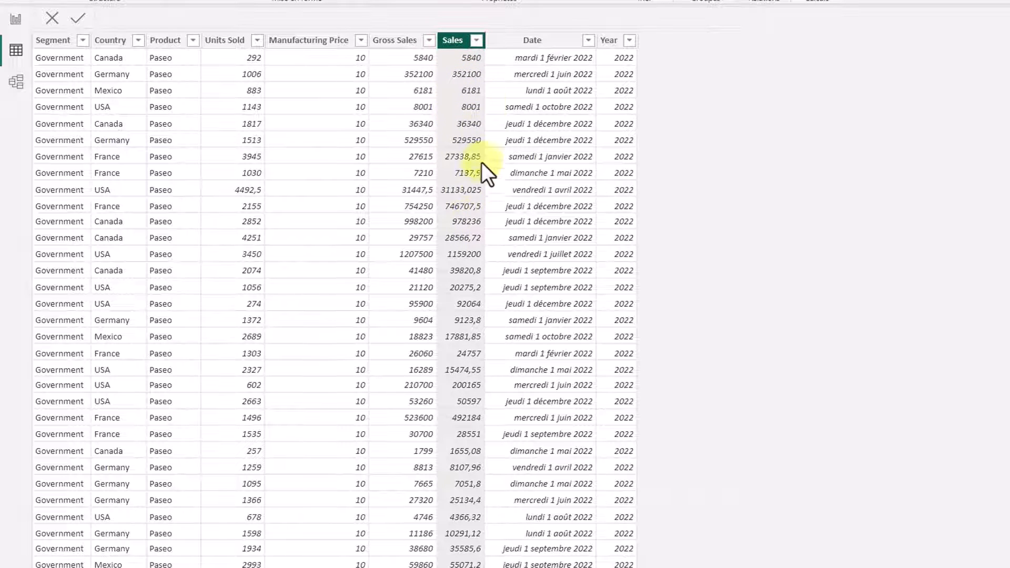
left_click(545, 45)
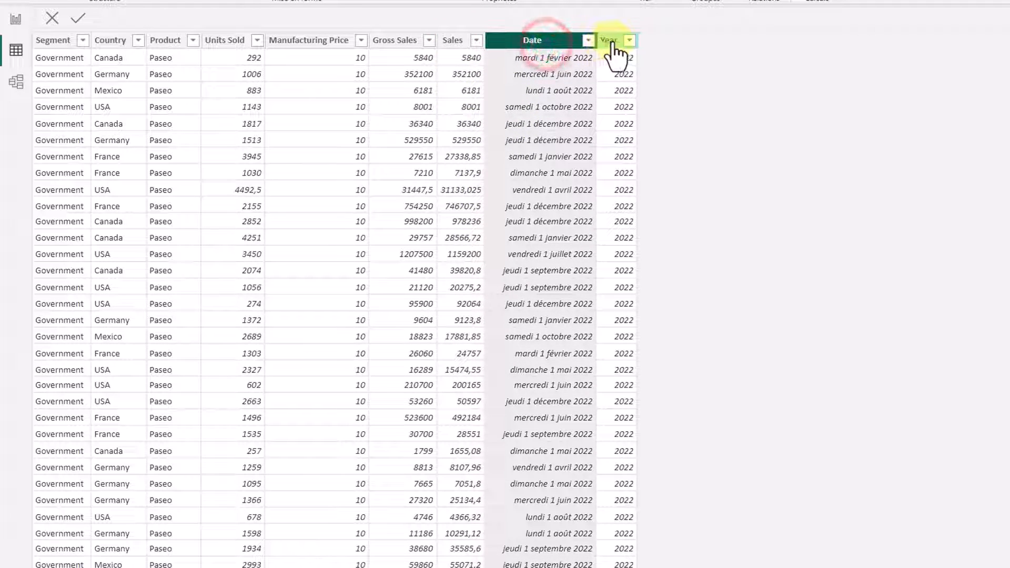
left_click(611, 41)
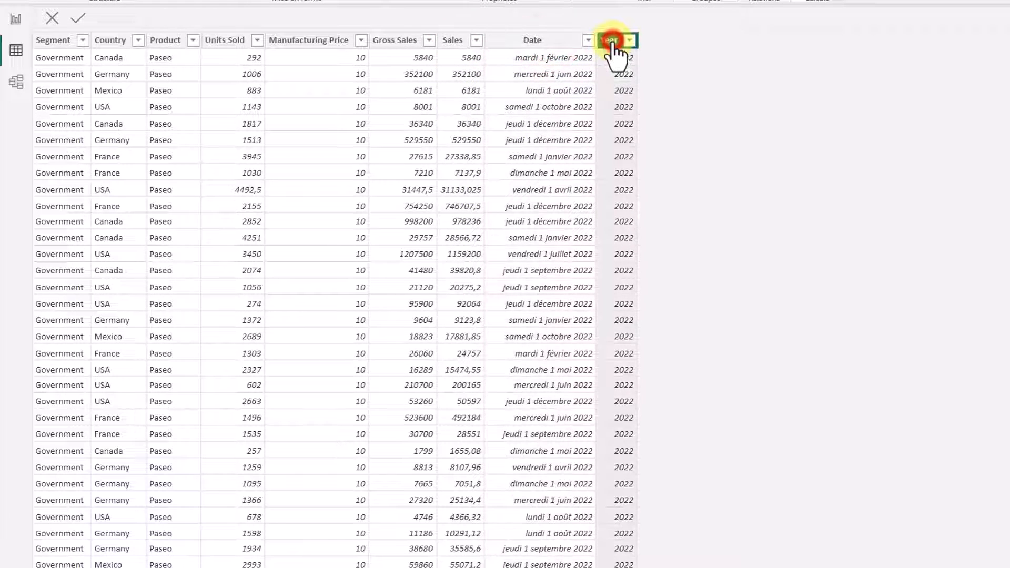
left_click(112, 43)
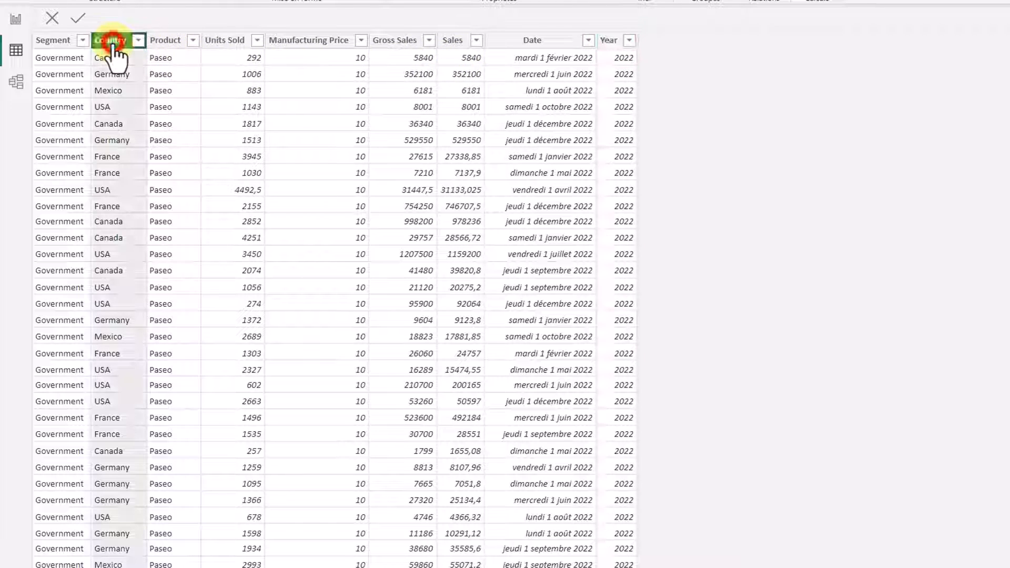
left_click(27, 24)
- Redefine the Ventes measure in the Exercices table as SUM(Sales[Sales])
left_click(674, 427)
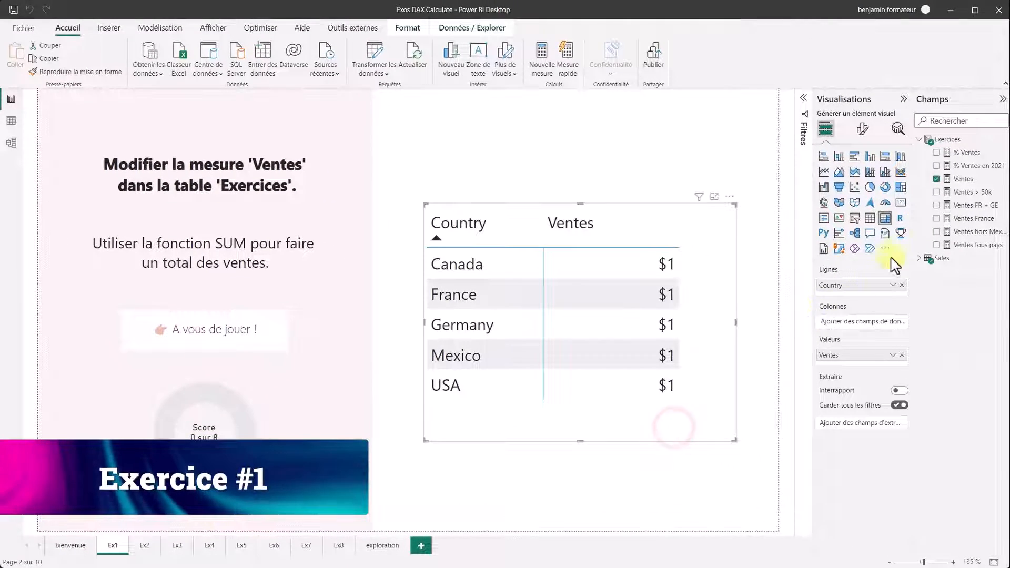
left_click(963, 178)
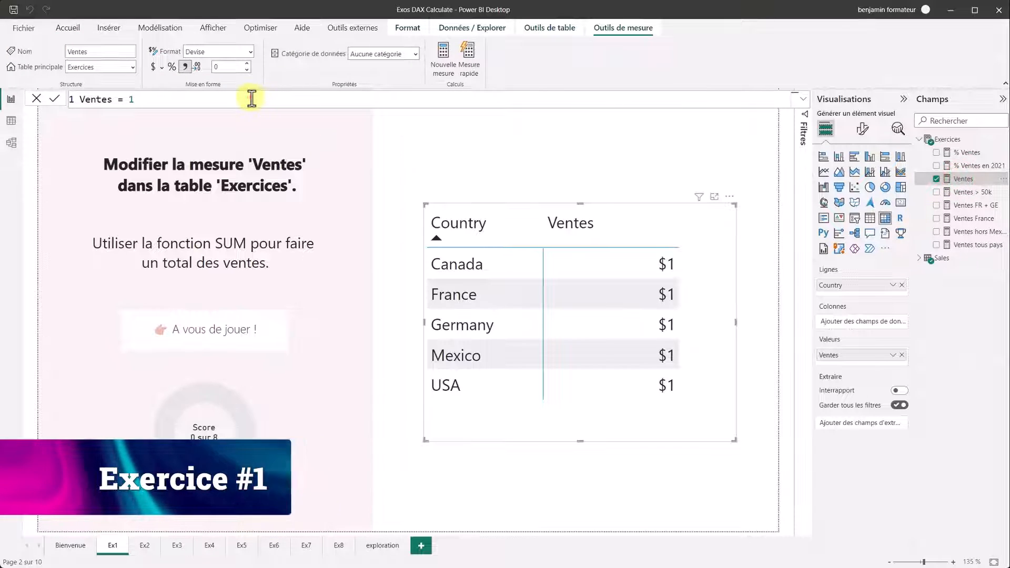
left_click(251, 98)
scroll(252, 99, "up", 7)
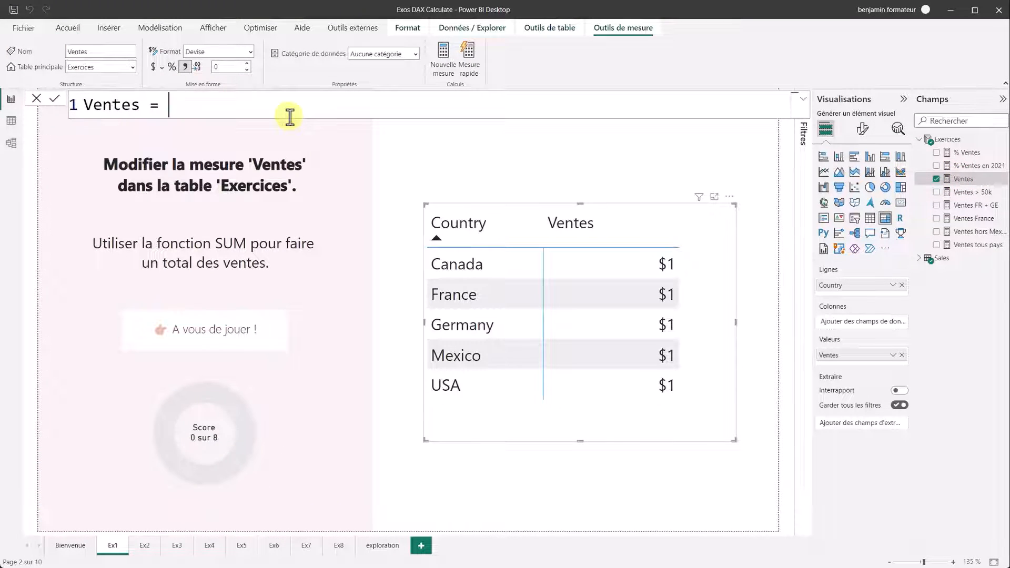
type("SUM")
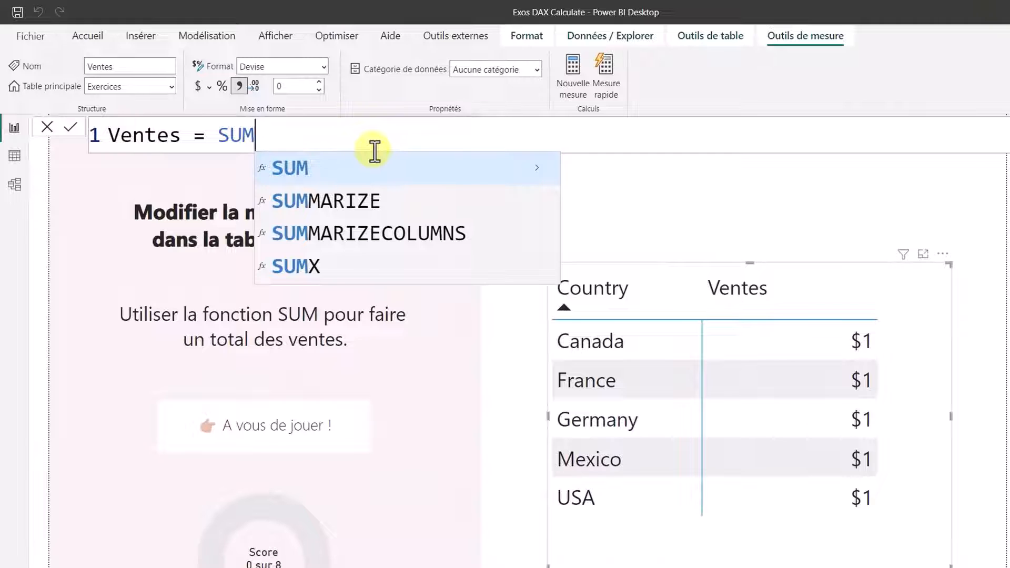
type("(Sales")
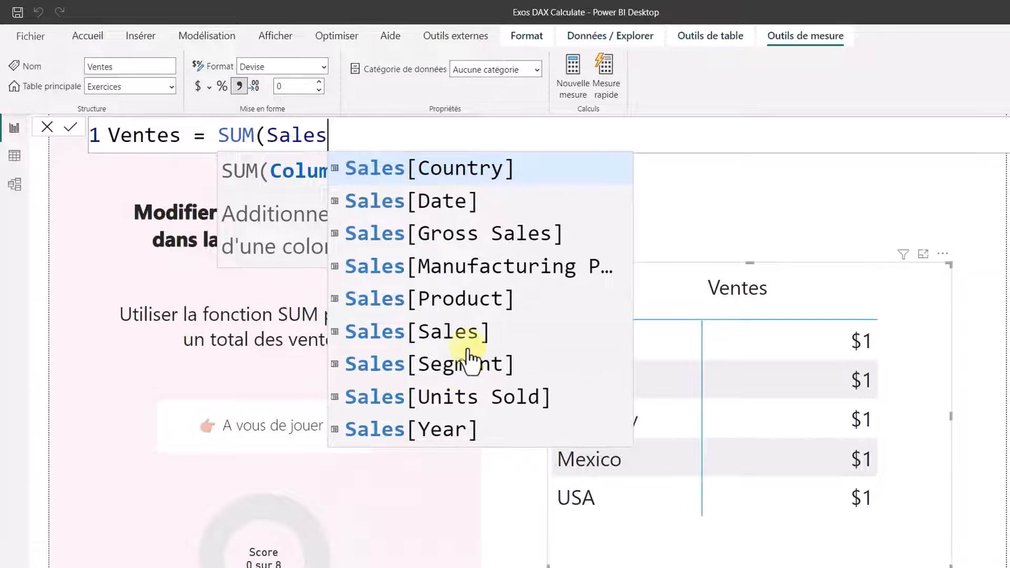
left_click(451, 338)
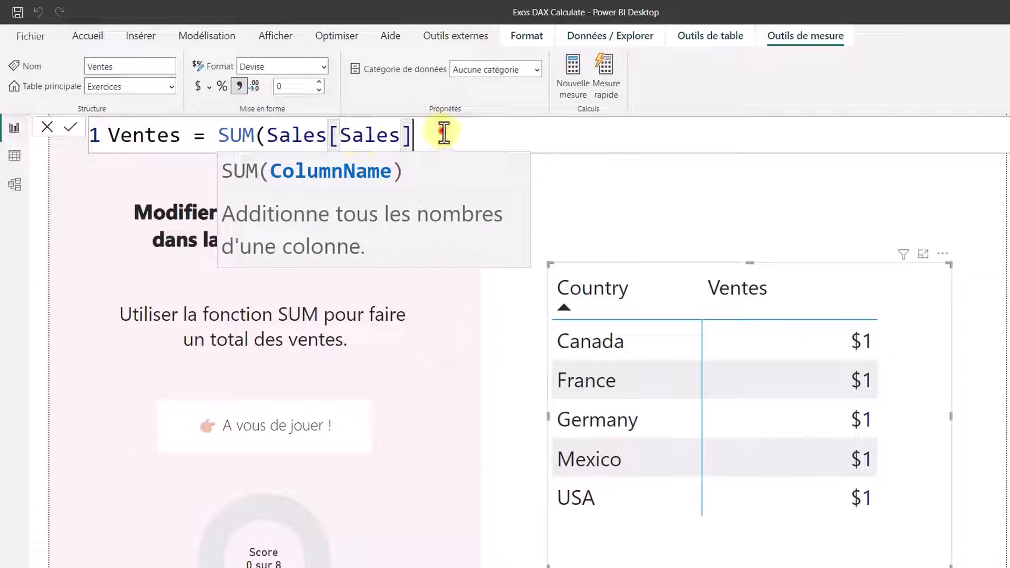
type(")")
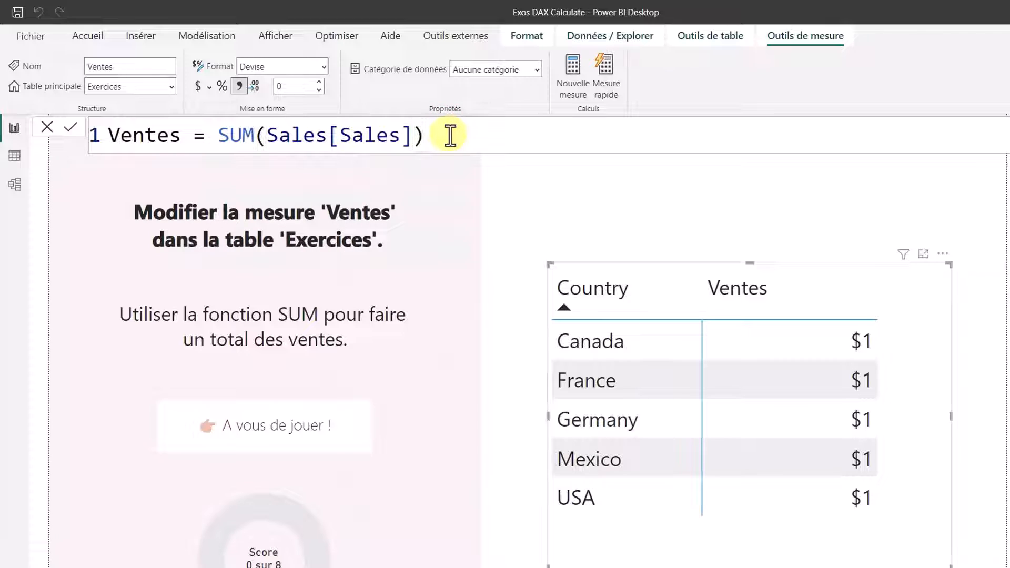
key("Return")
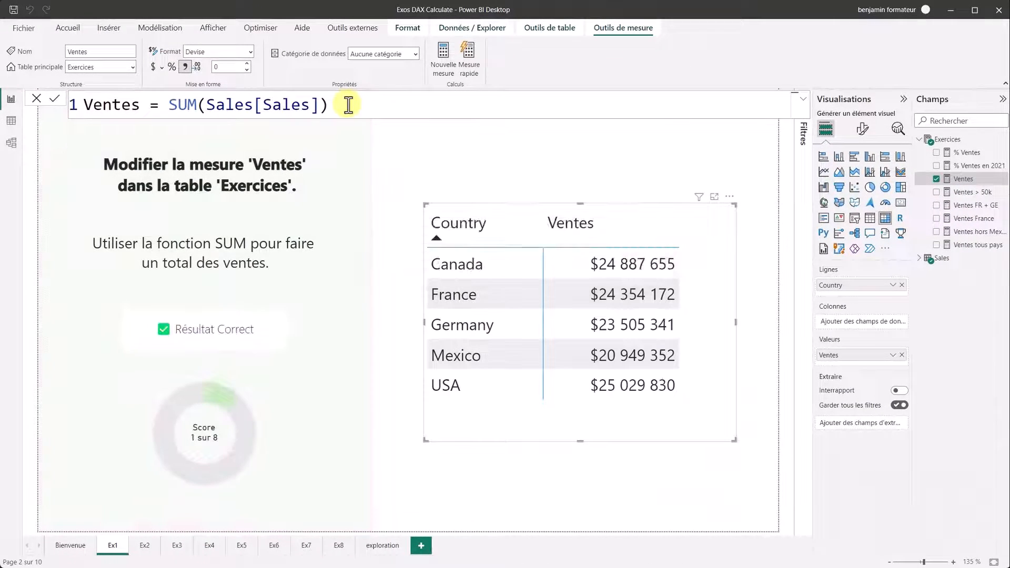
left_click(516, 179)
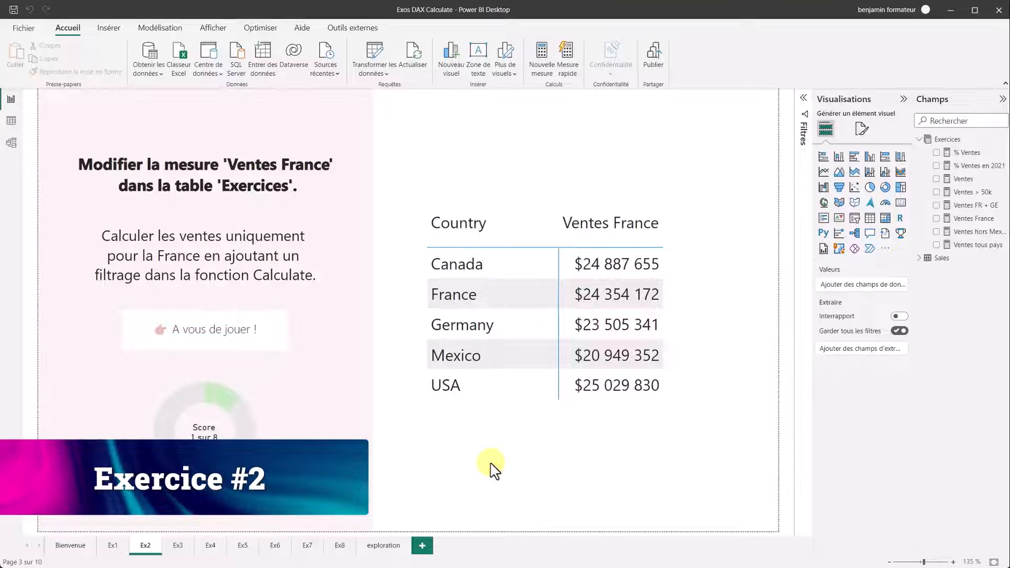
- On page Ex2, restrict the Ventes France measure to France by adding the filter Sales[Country] = "France" to its CALCULATE function
left_click(679, 297)
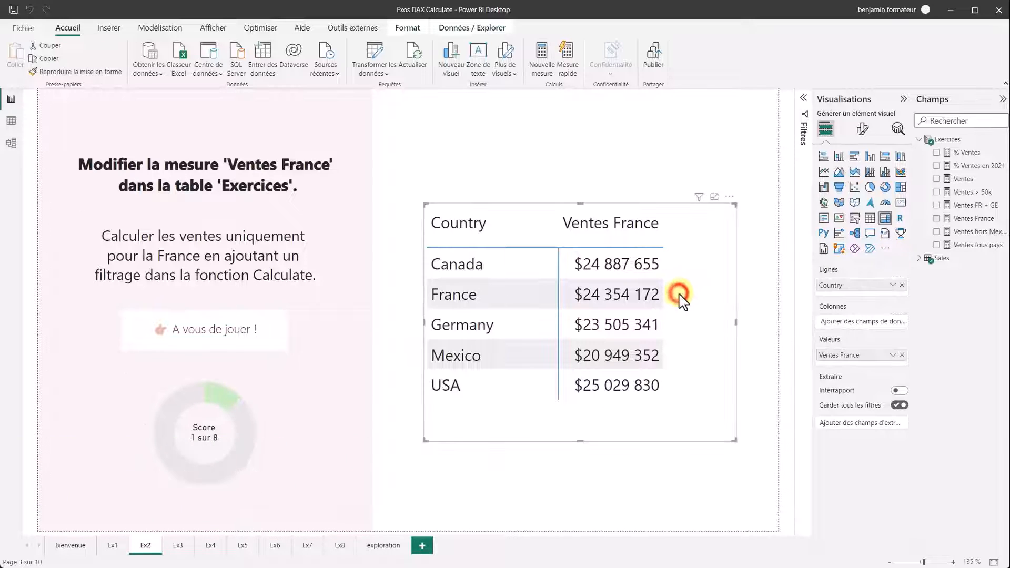
left_click(971, 218)
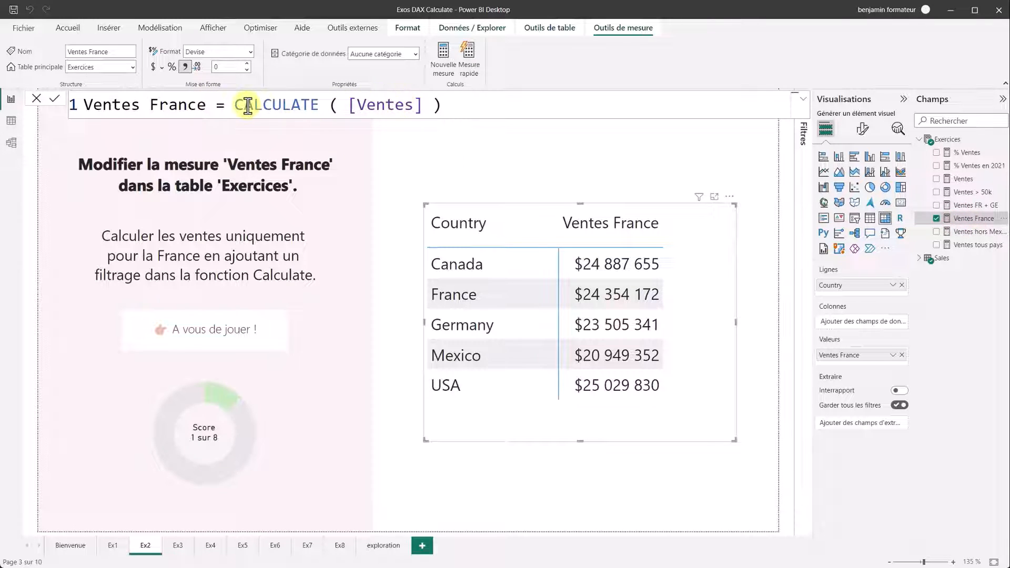
left_click_drag(248, 105, 453, 104)
left_click(466, 104)
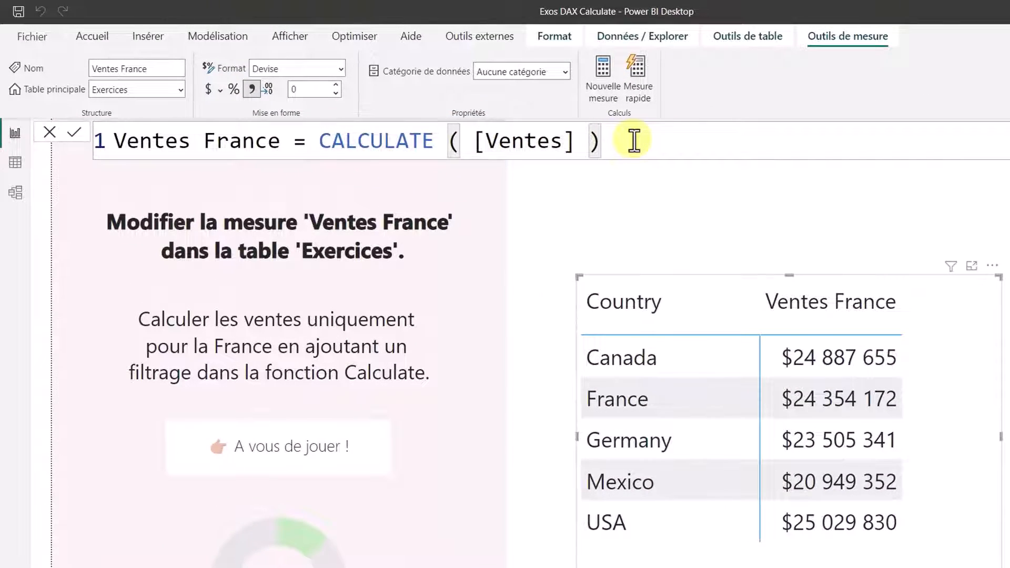
double_click(366, 143)
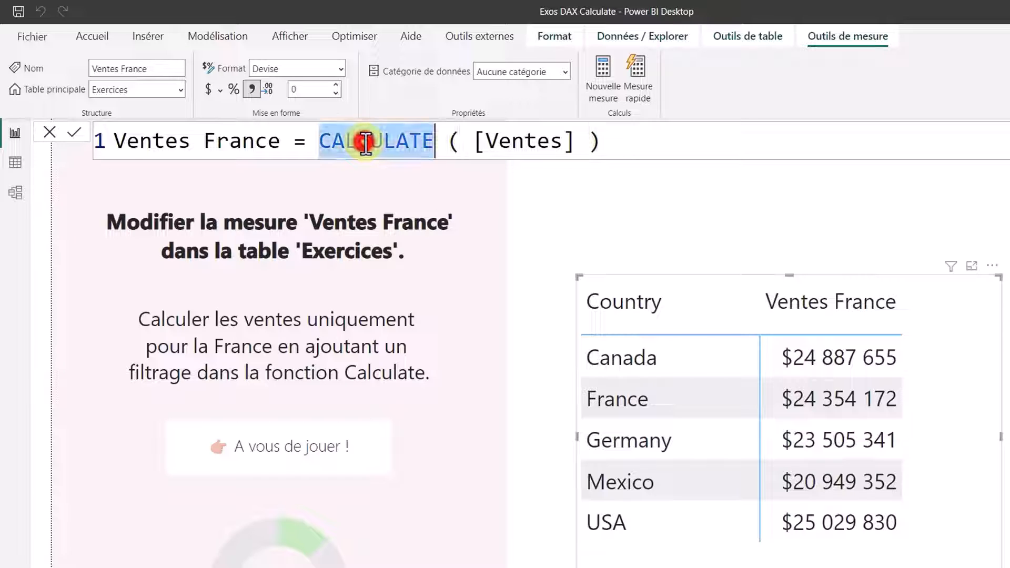
left_click_drag(471, 141, 539, 141)
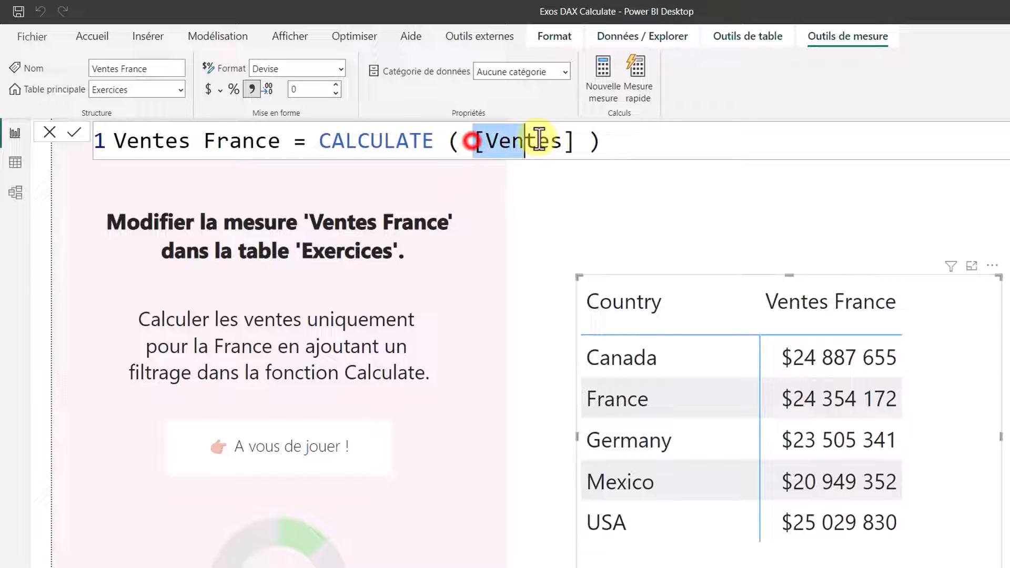
left_click(573, 141)
type(", country")
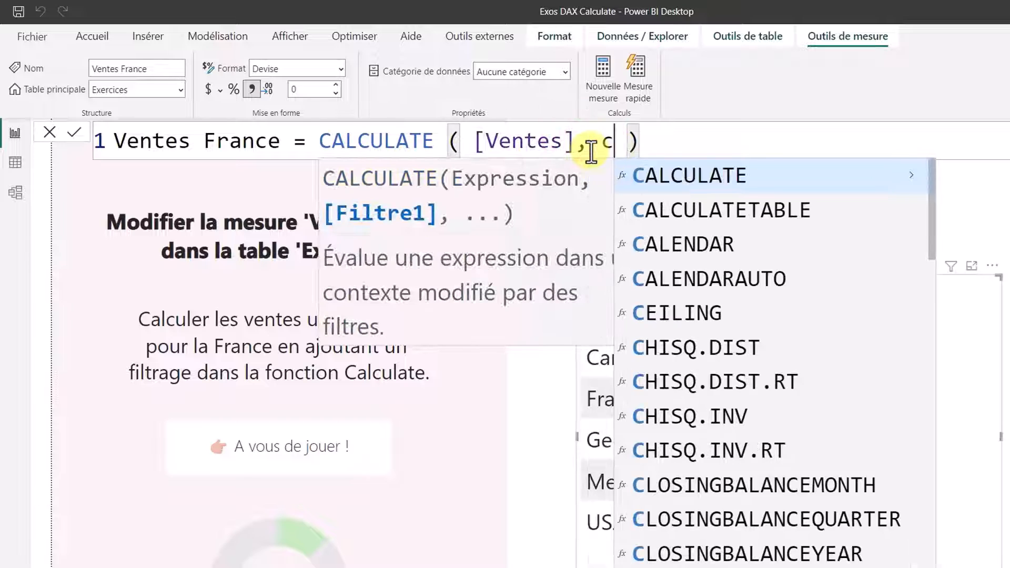
key("Tab")
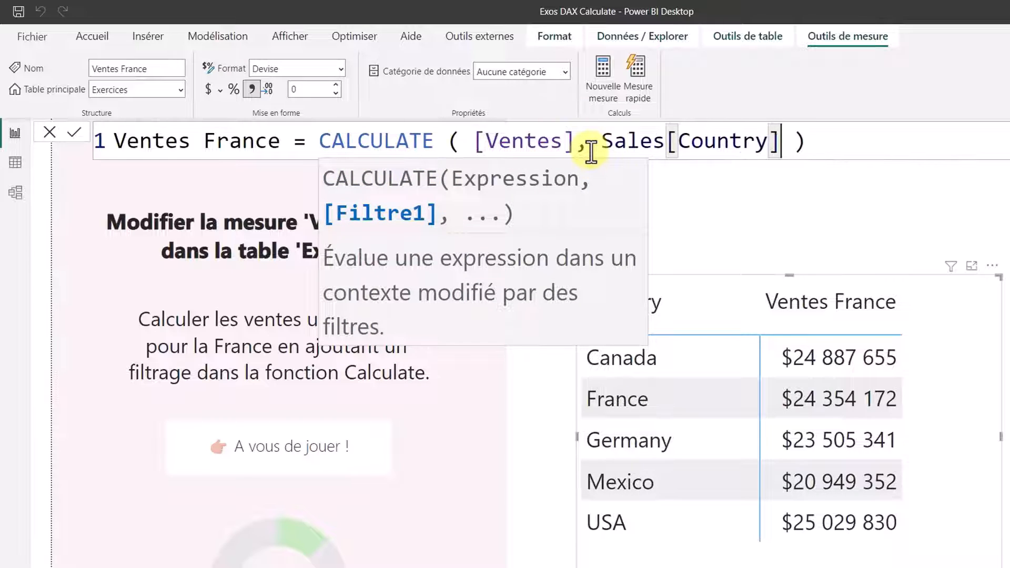
type("= \"France\"")
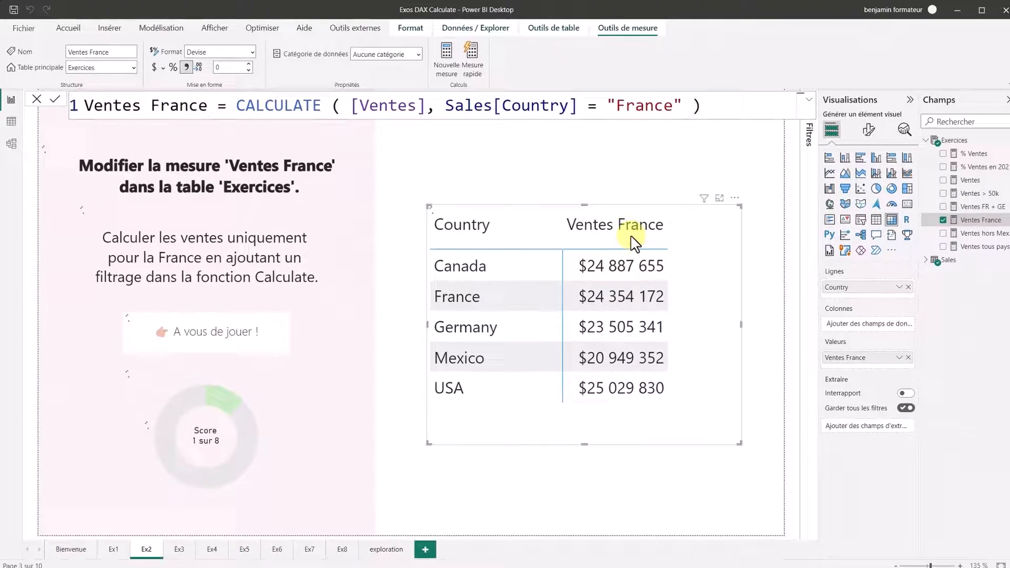
key("Return")
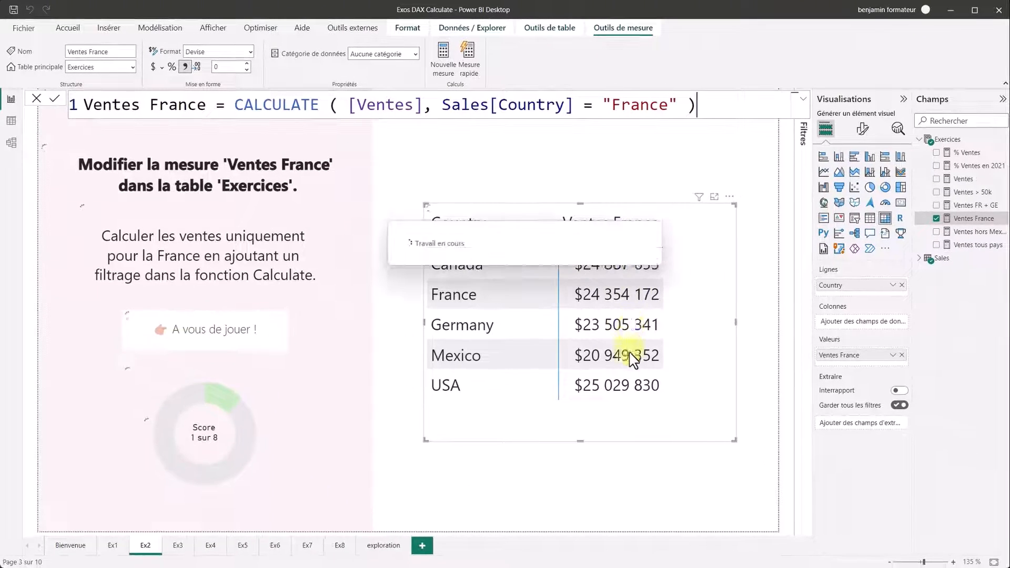
left_click(761, 251)
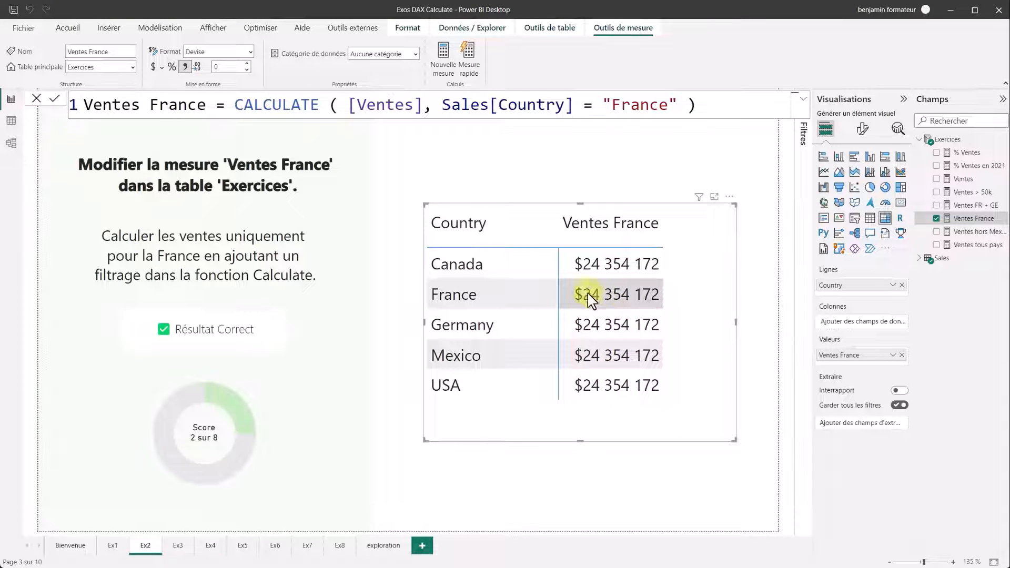
left_click(613, 482)
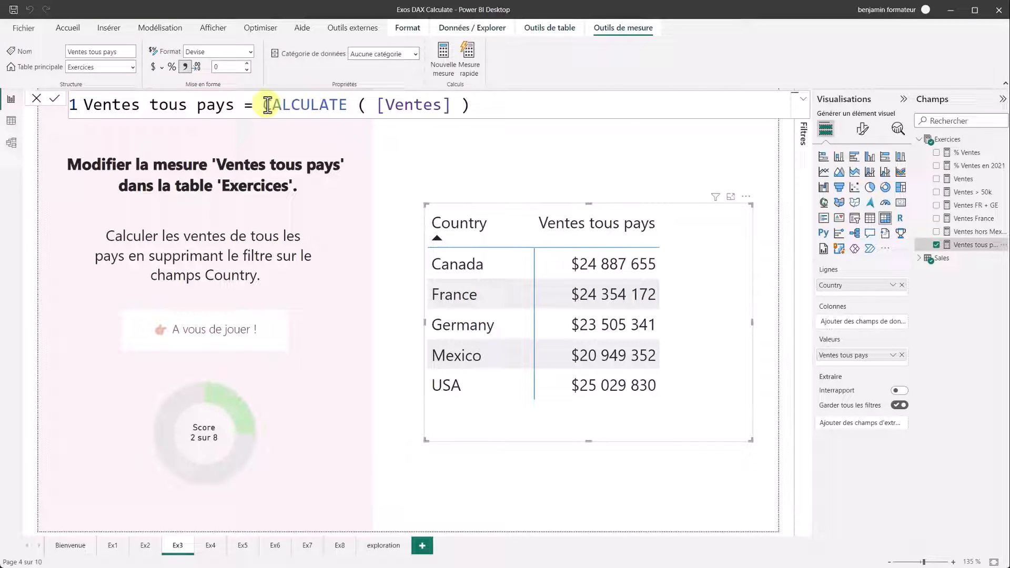
- On page Ex3, add REMOVEFILTERS(Sales[Country]) as the filter argument of CALCULATE in the Ventes tous pays measure
left_click_drag(264, 104, 489, 107)
left_click(489, 107)
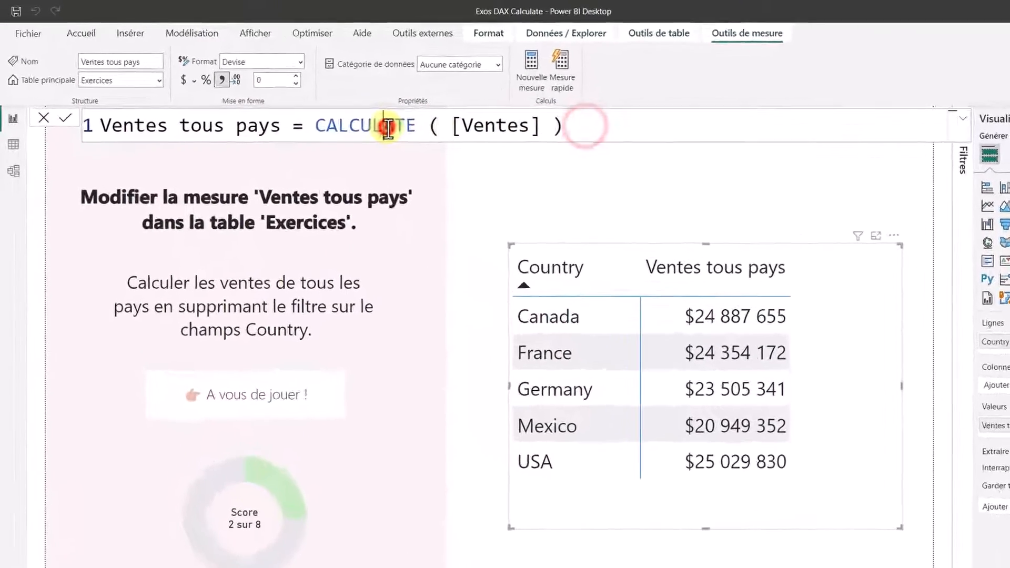
double_click(322, 105)
left_click_drag(380, 107, 442, 105)
left_click(580, 135)
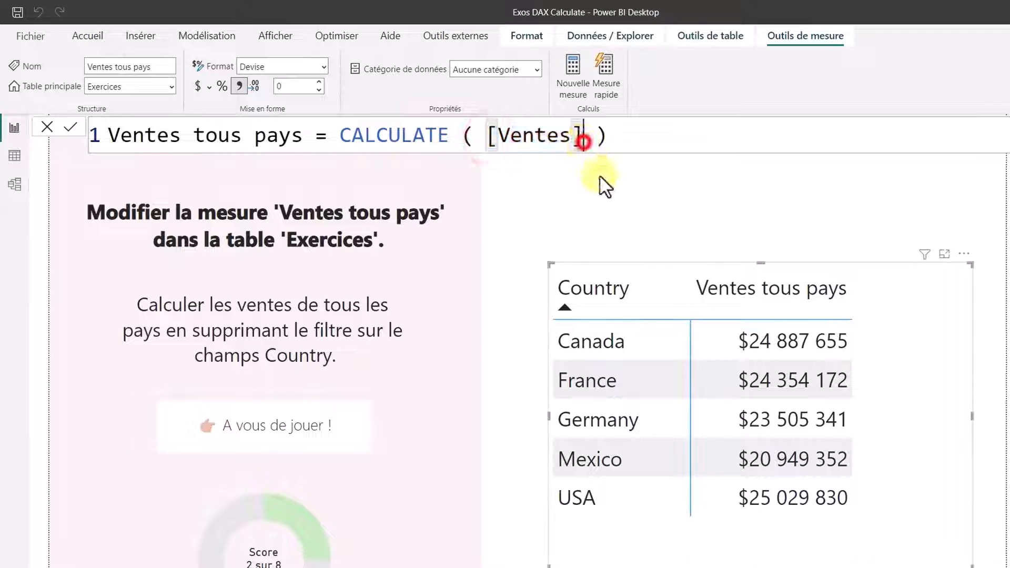
type(", ")
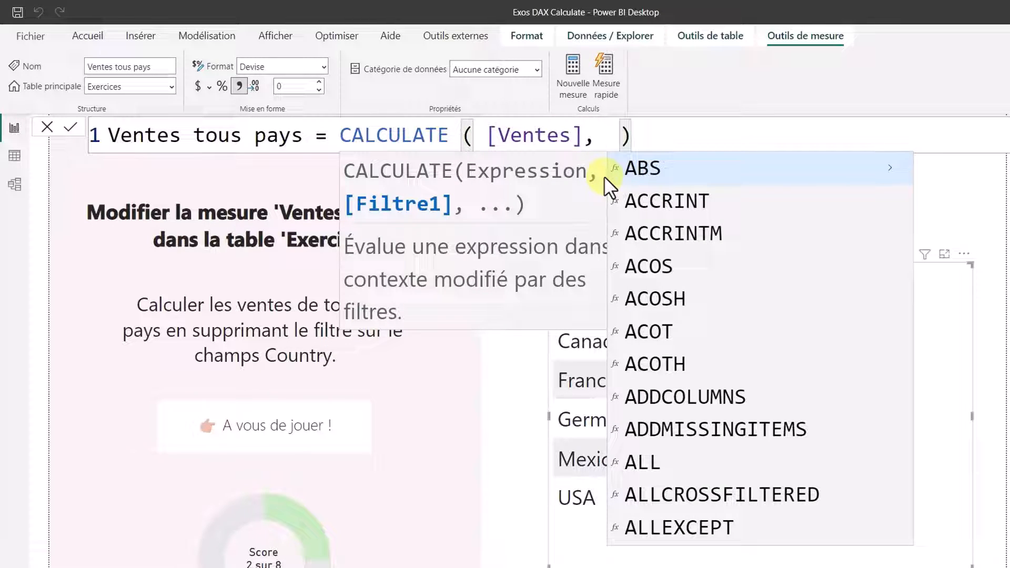
type("REMOV")
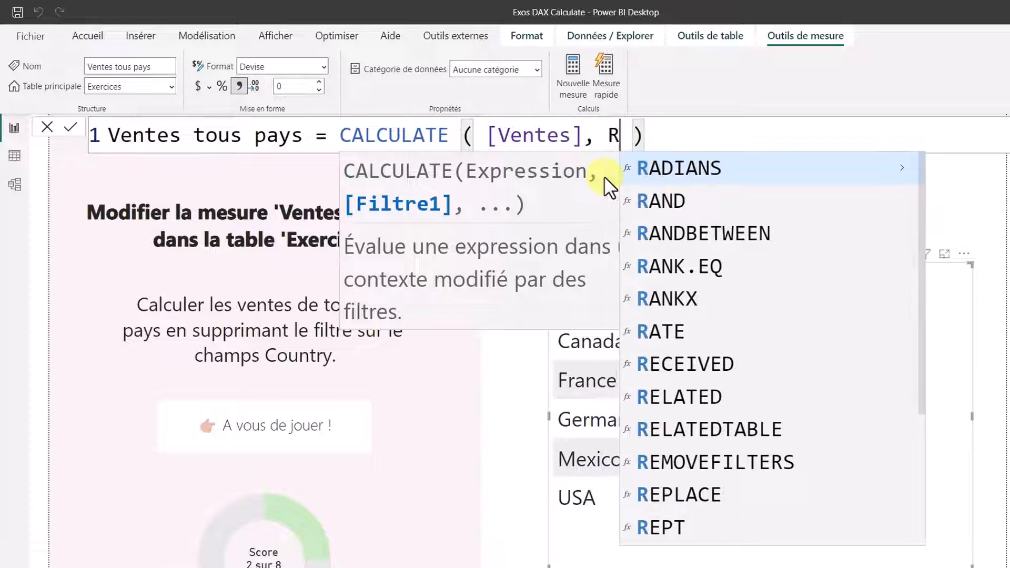
type("E")
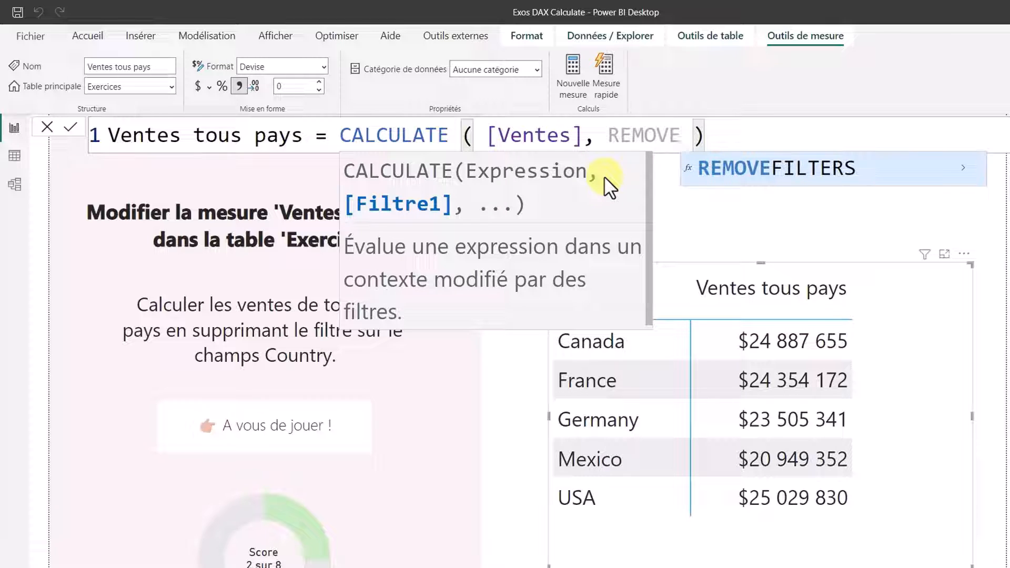
key("Tab")
type("C")
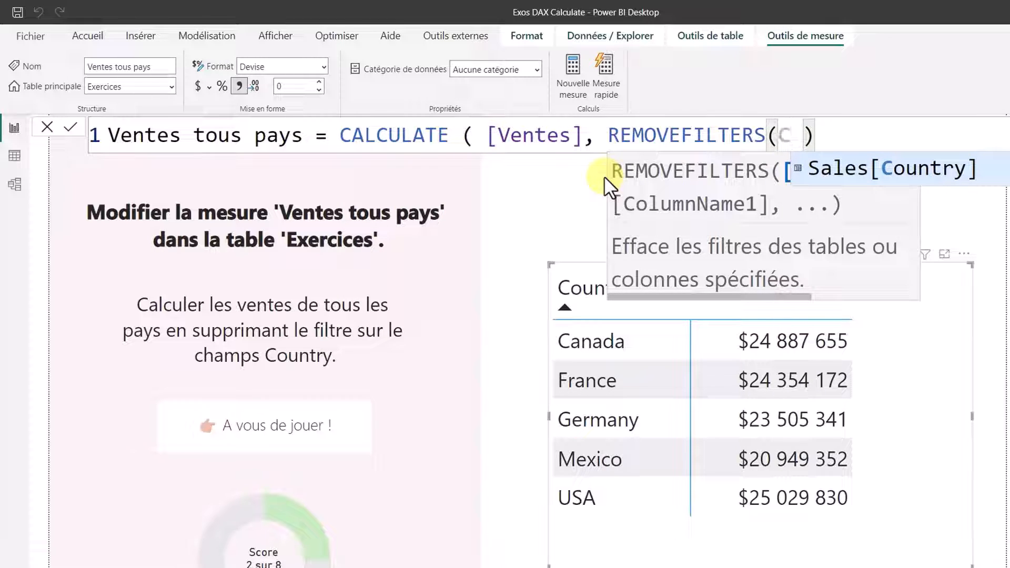
key("Tab")
type(")")
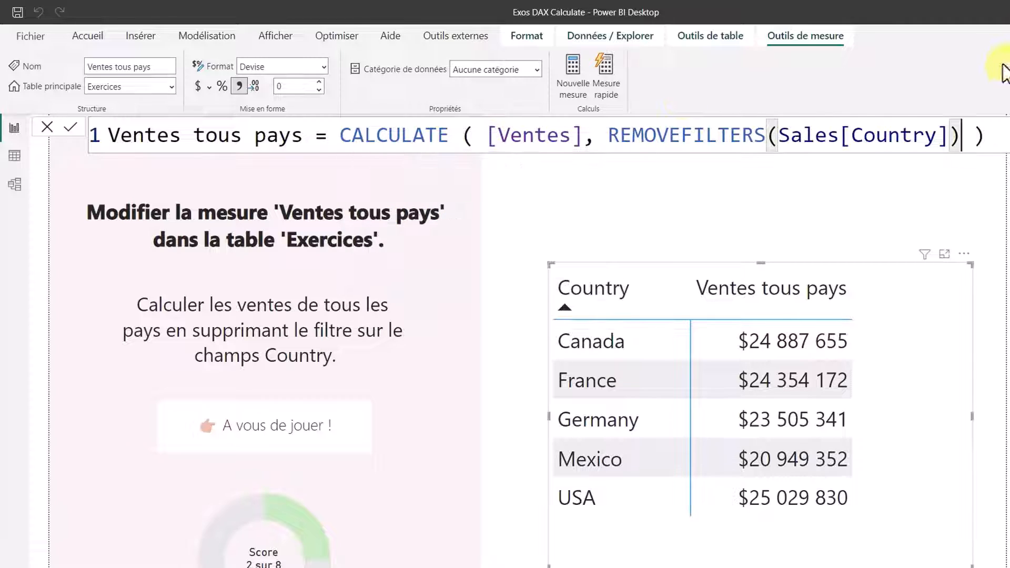
key("Delete")
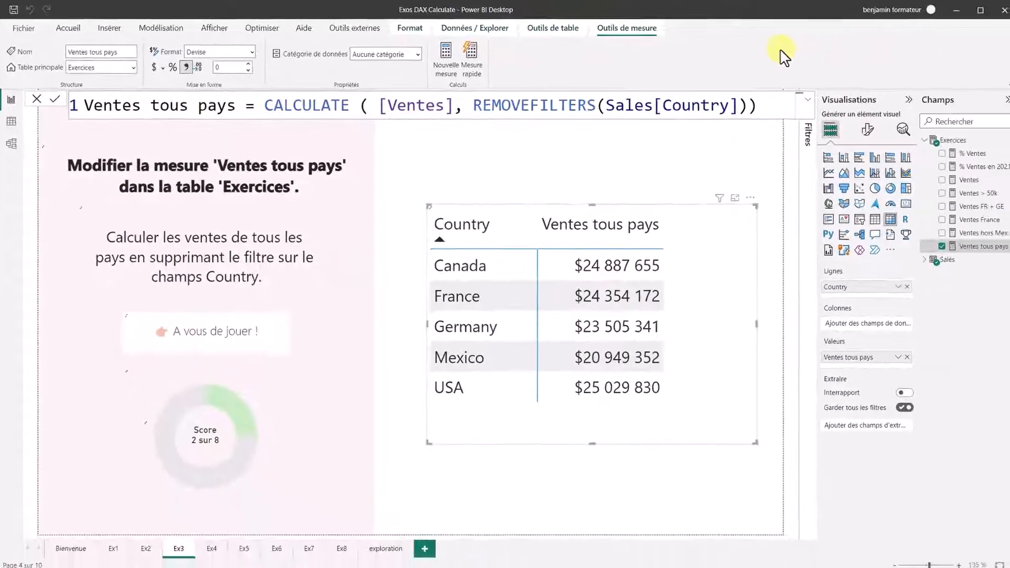
- Commit the edited Ventes tous pays formula on page Ex3 and deselect the matrix
key("Return")
left_click(643, 154)
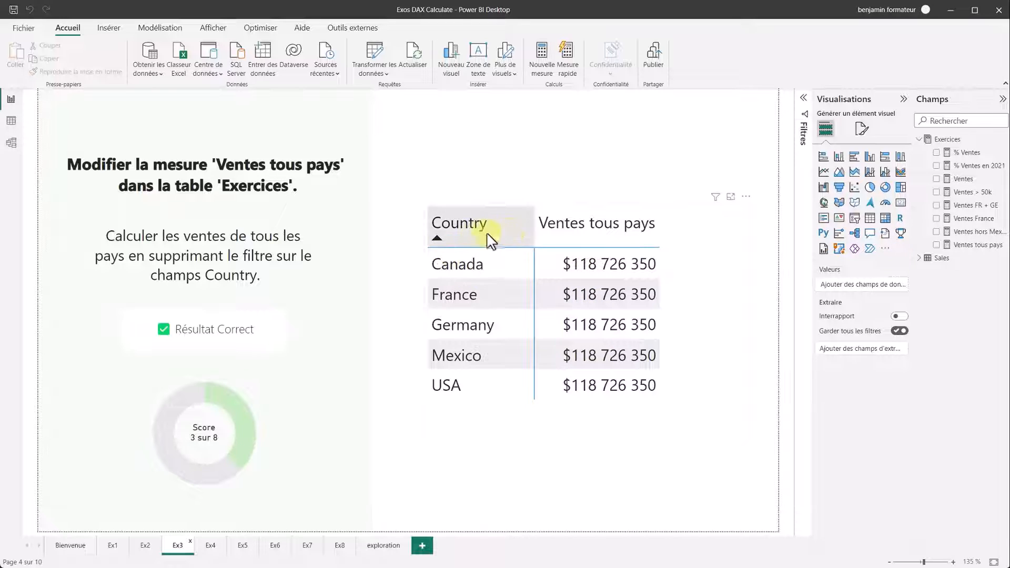
- On page Ex4, redefine the % Ventes measure as [Ventes] / [Ventes tous pays]
left_click(211, 547)
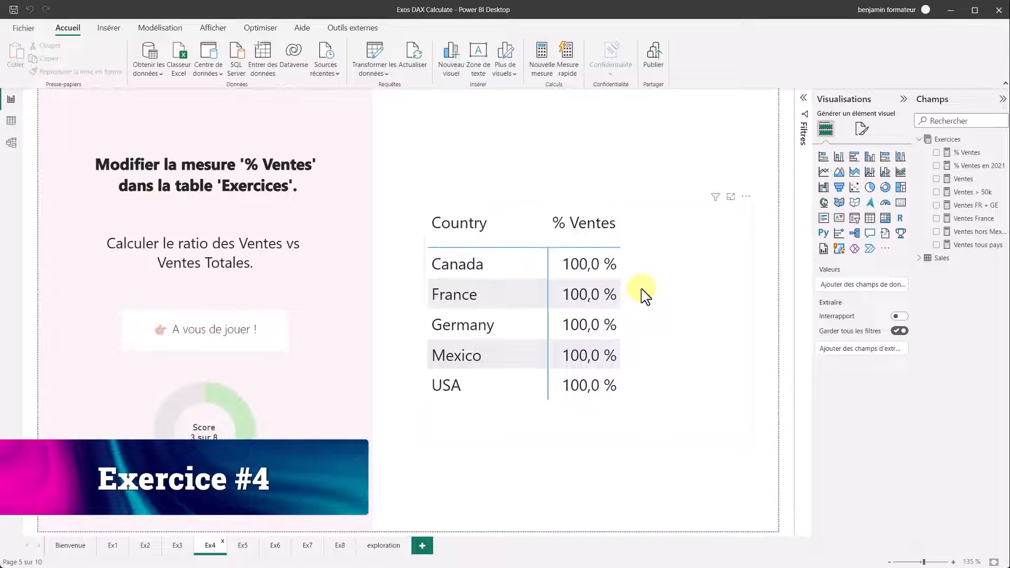
left_click(697, 305)
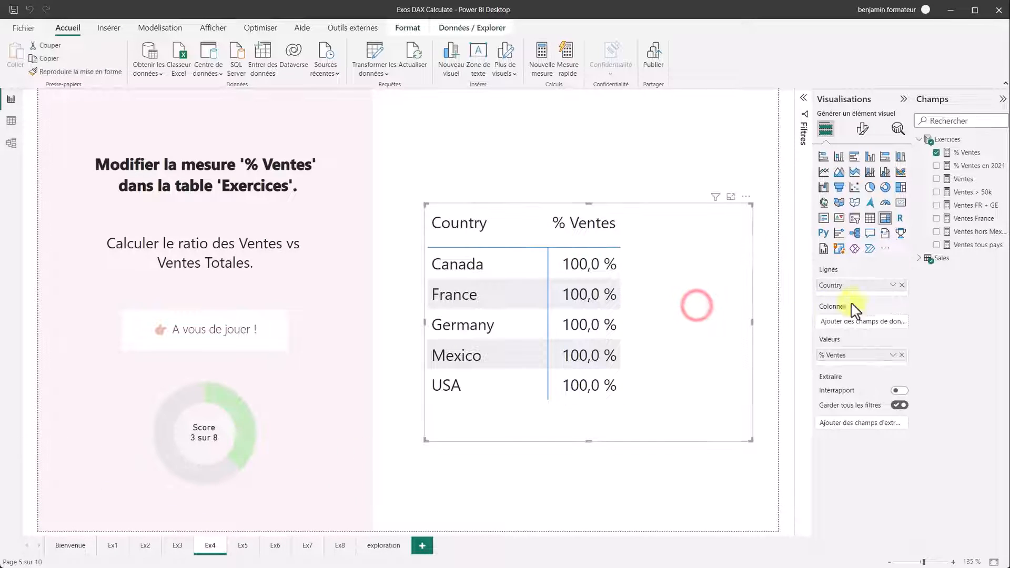
left_click(966, 153)
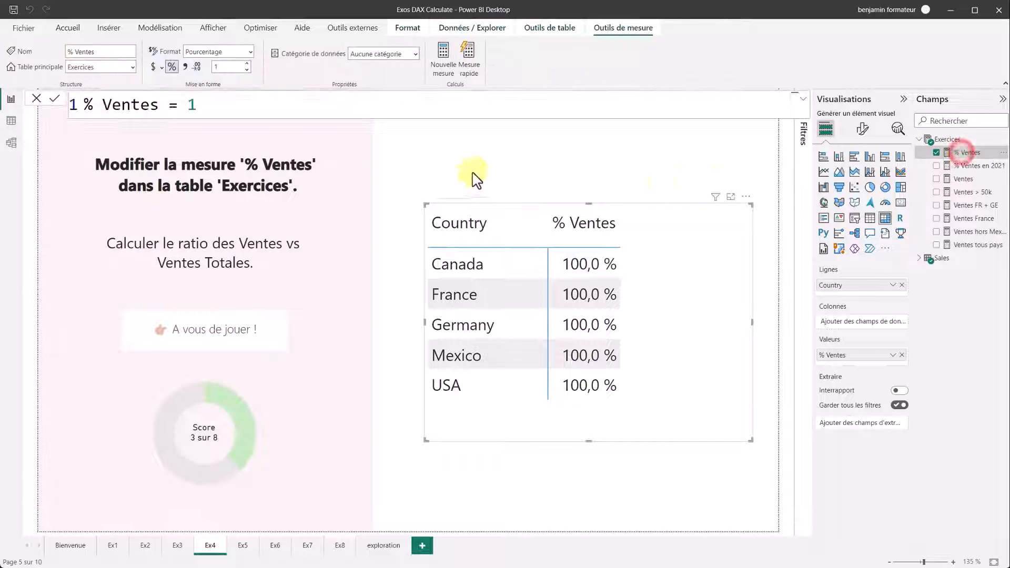
left_click(212, 109)
key("BackSpace")
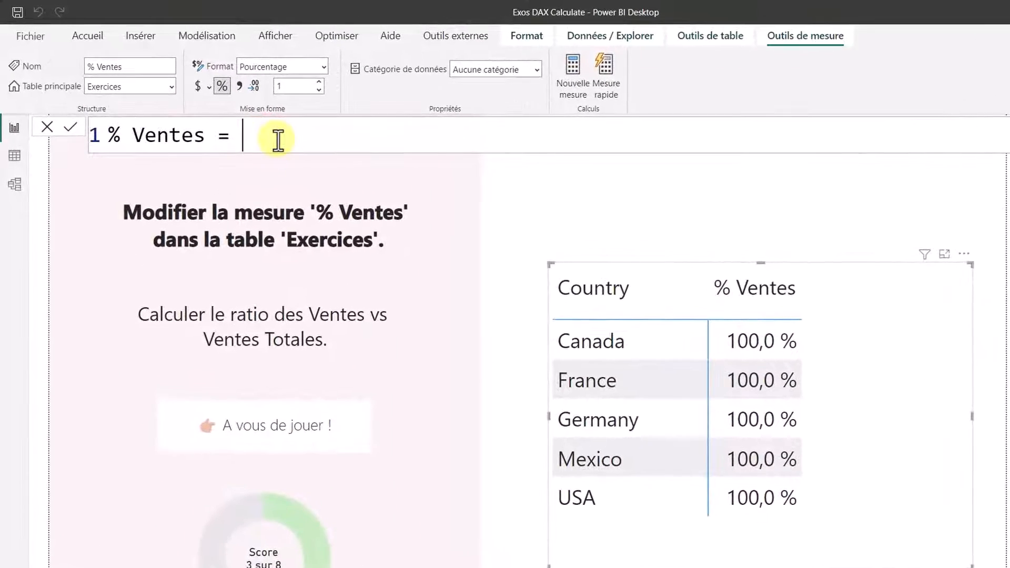
type("ventes")
key("Tab")
type("/ vente")
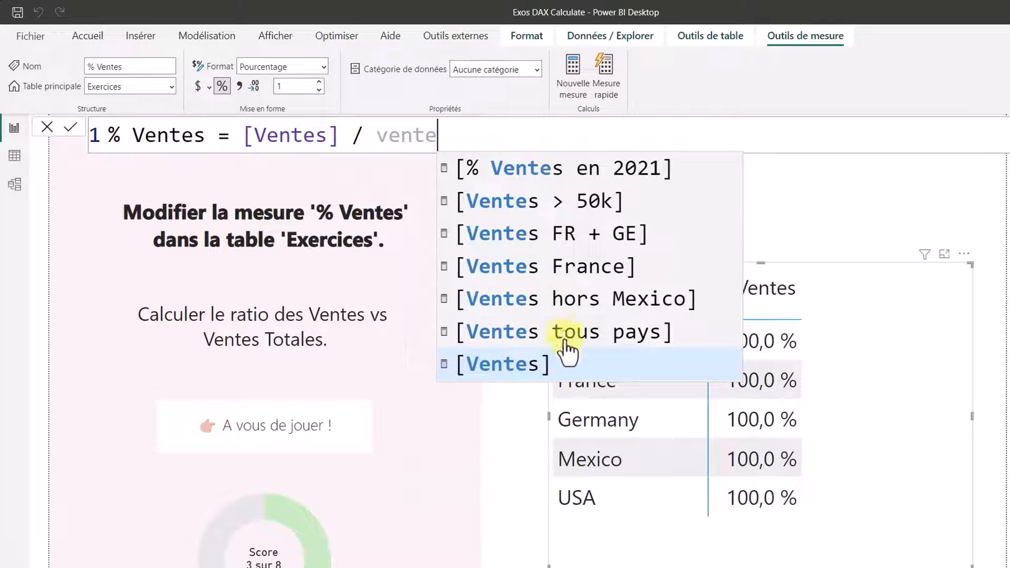
left_click(575, 342)
left_click(656, 135)
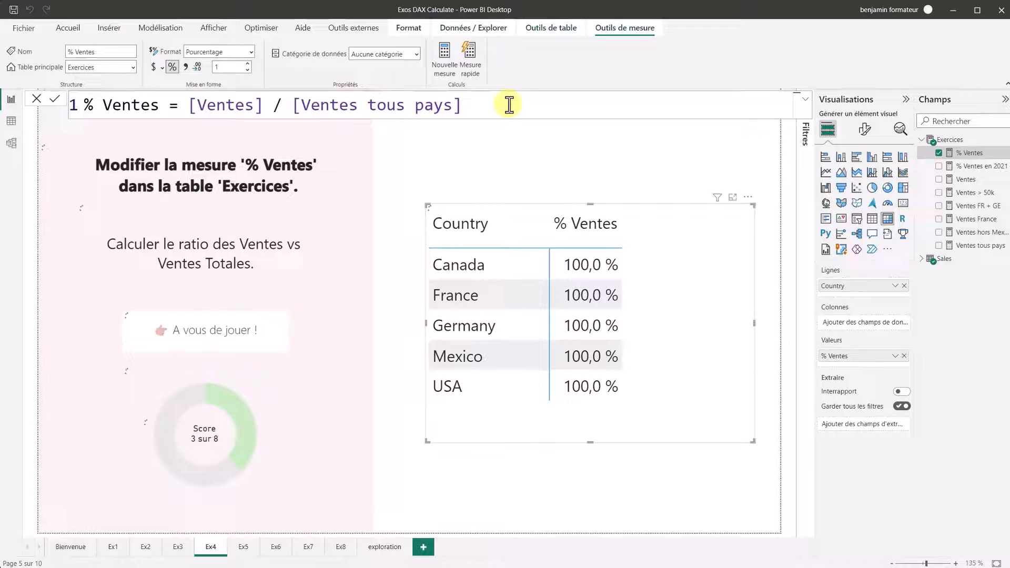
key("Return")
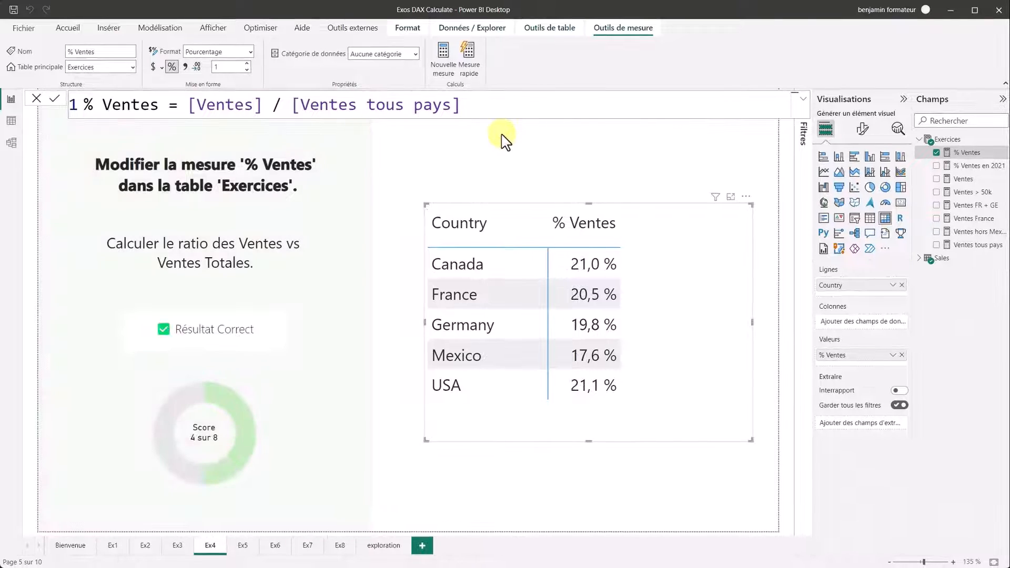
left_click(502, 136)
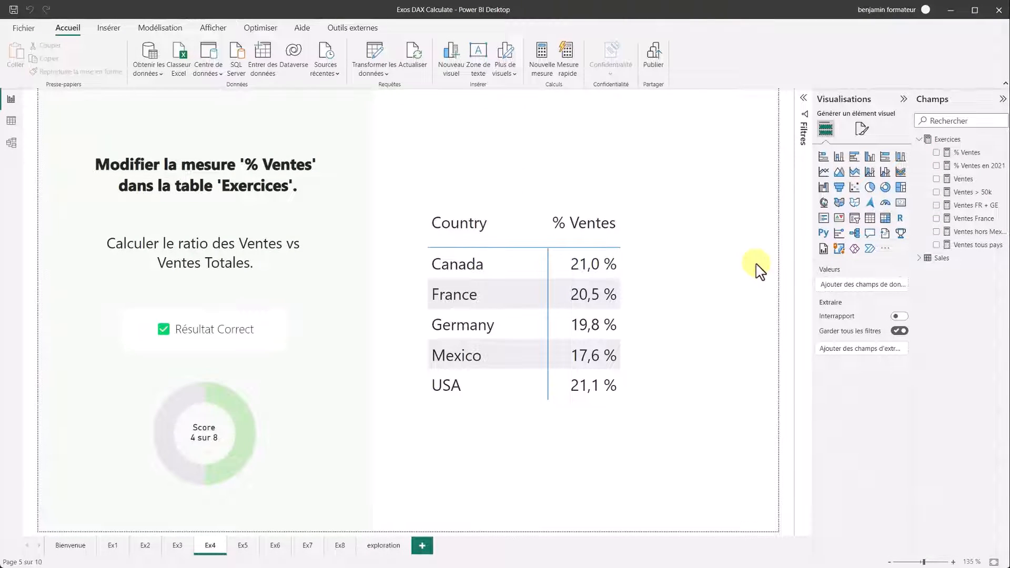
- On page Ex5, add the filter Sales[Year] = 2021 to the CALCULATE function of the % Ventes en 2021 measure
left_click(243, 546)
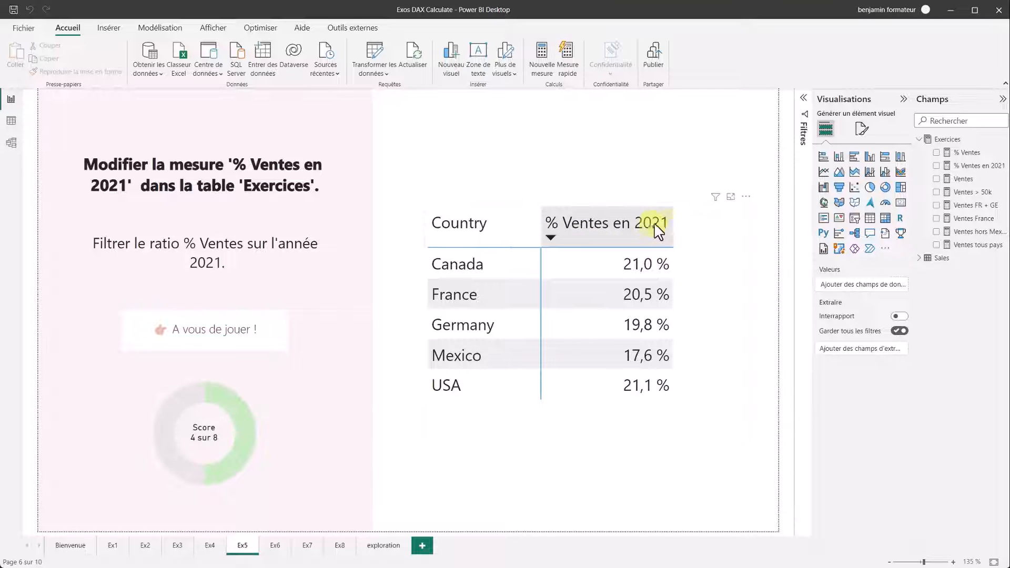
left_click(687, 233)
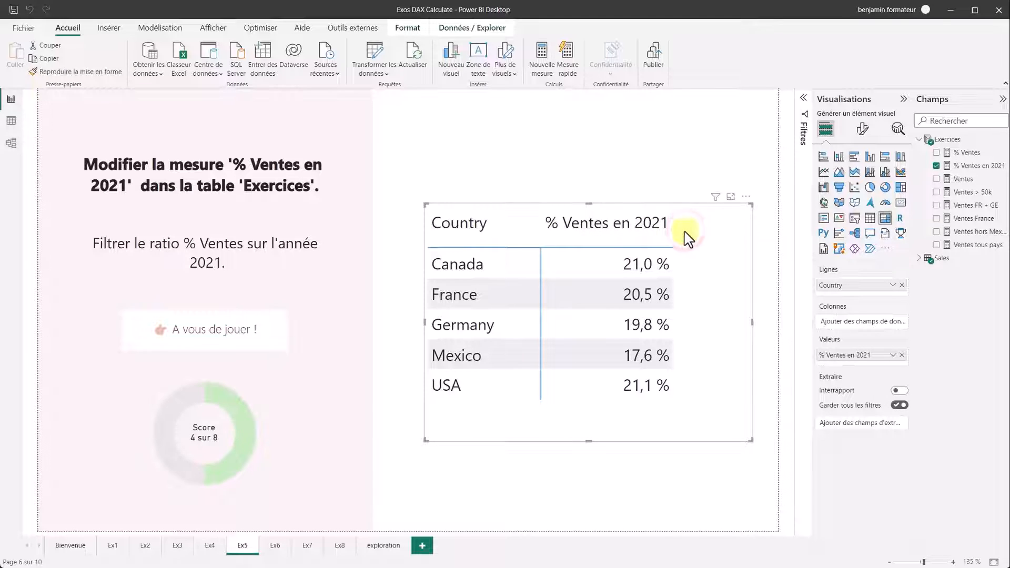
left_click(961, 169)
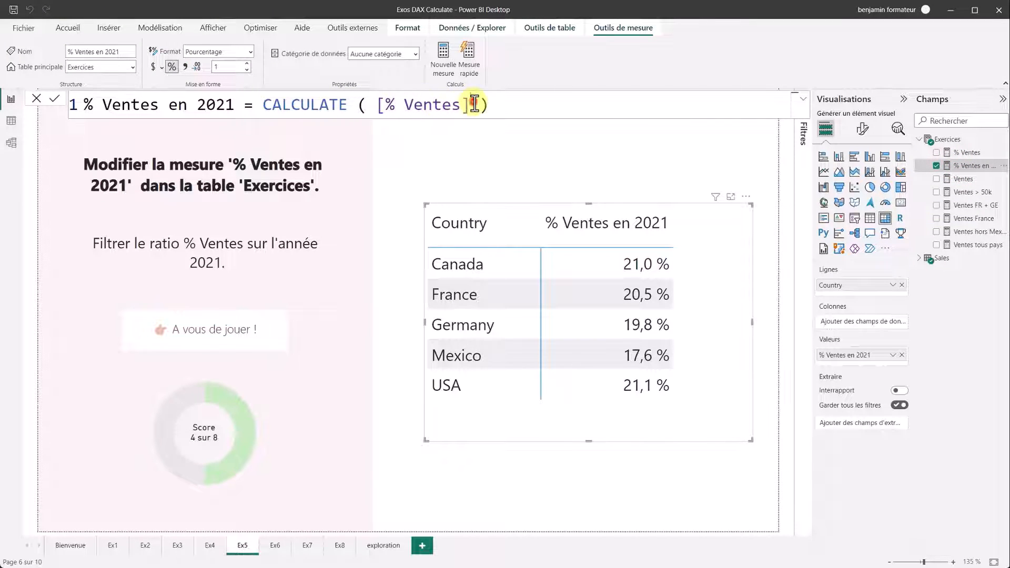
type(", ")
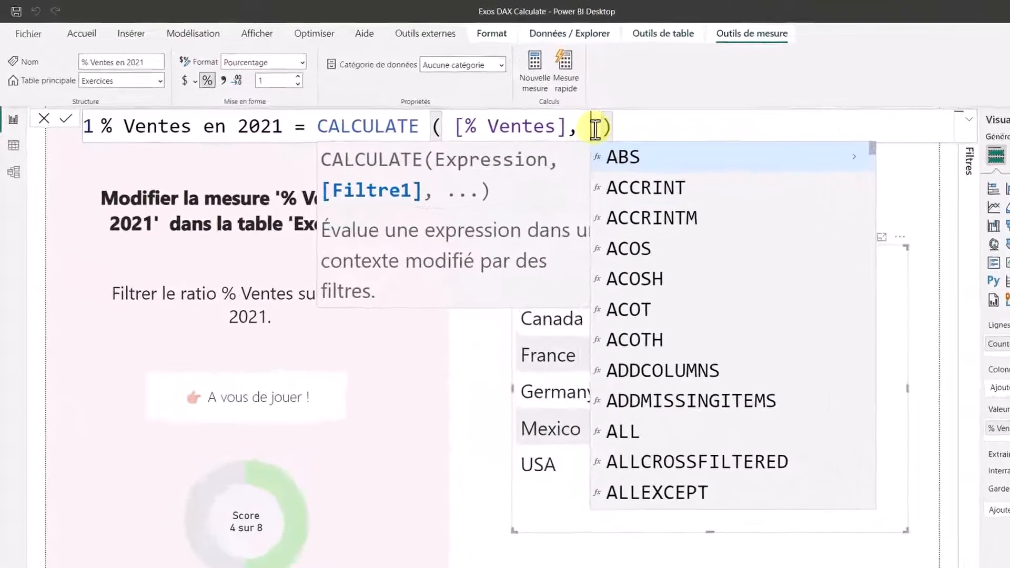
type("Yea")
key("Up")
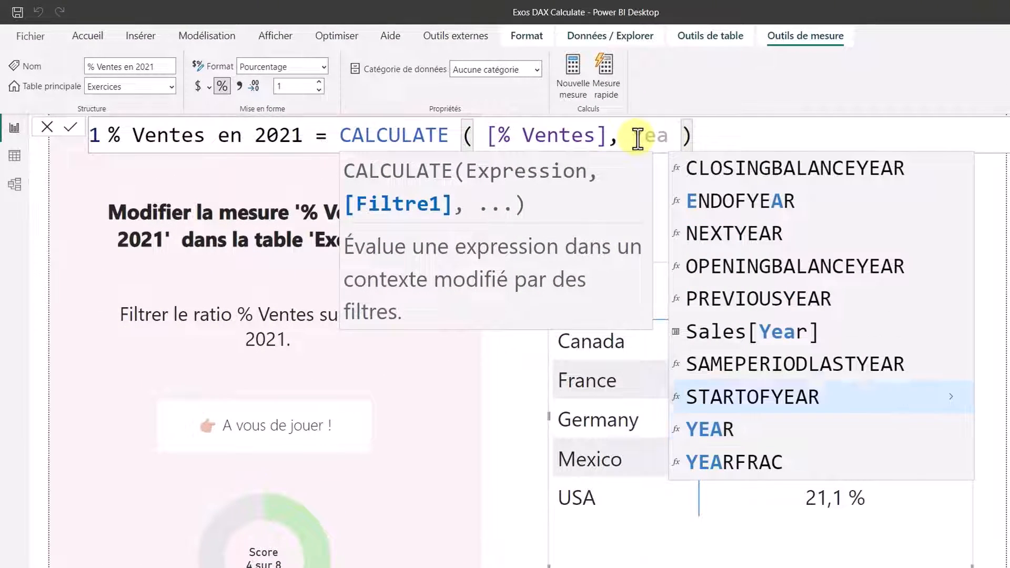
key("Up")
key("Up")
key("Up")
key("Down")
key("Tab")
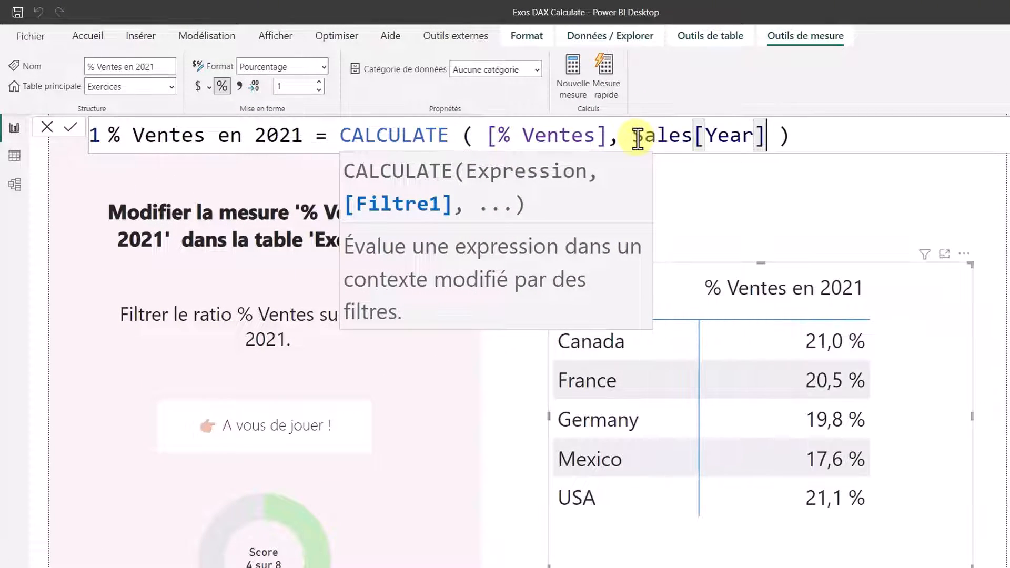
type("= 2021")
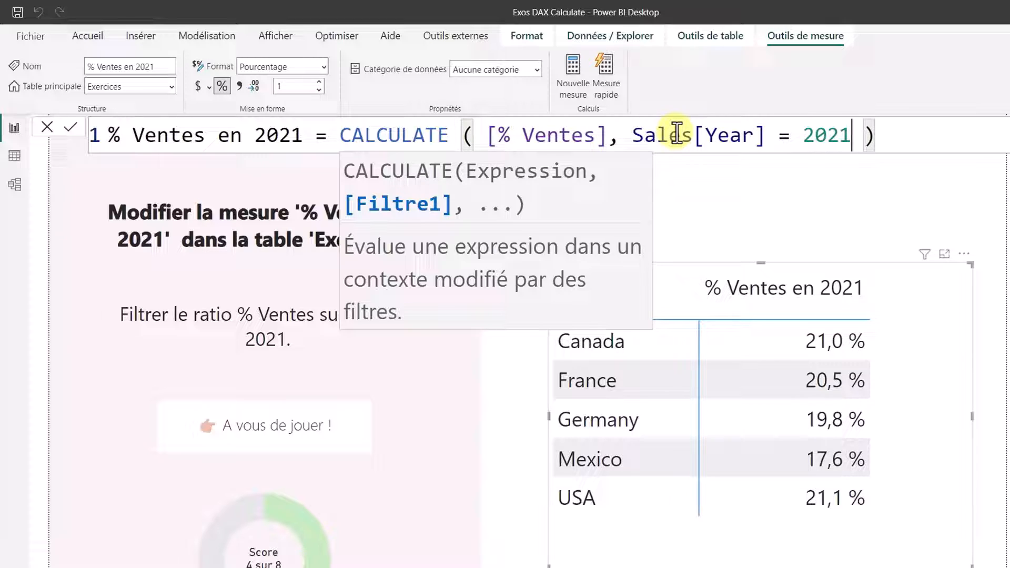
key("Return")
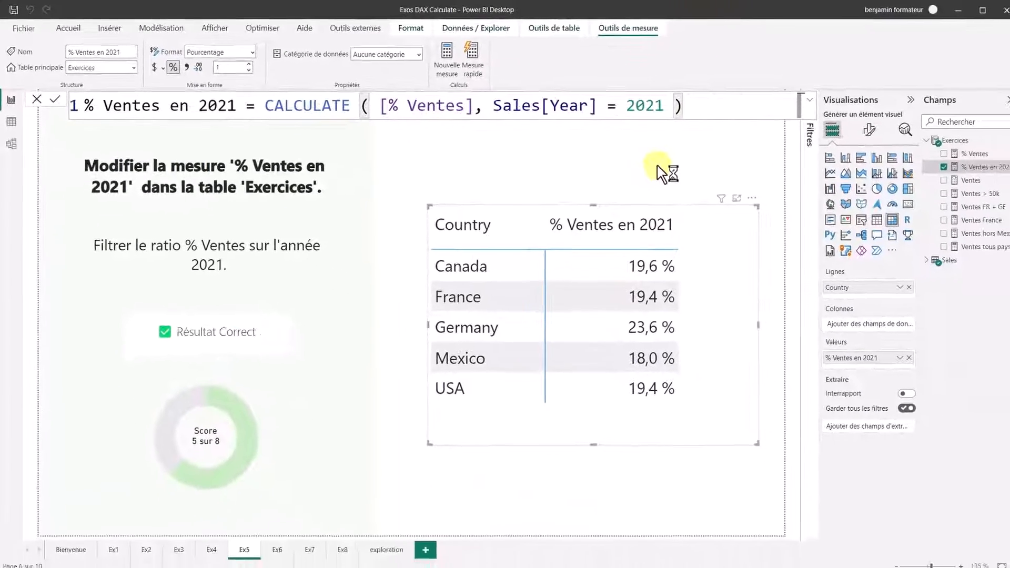
left_click(658, 166)
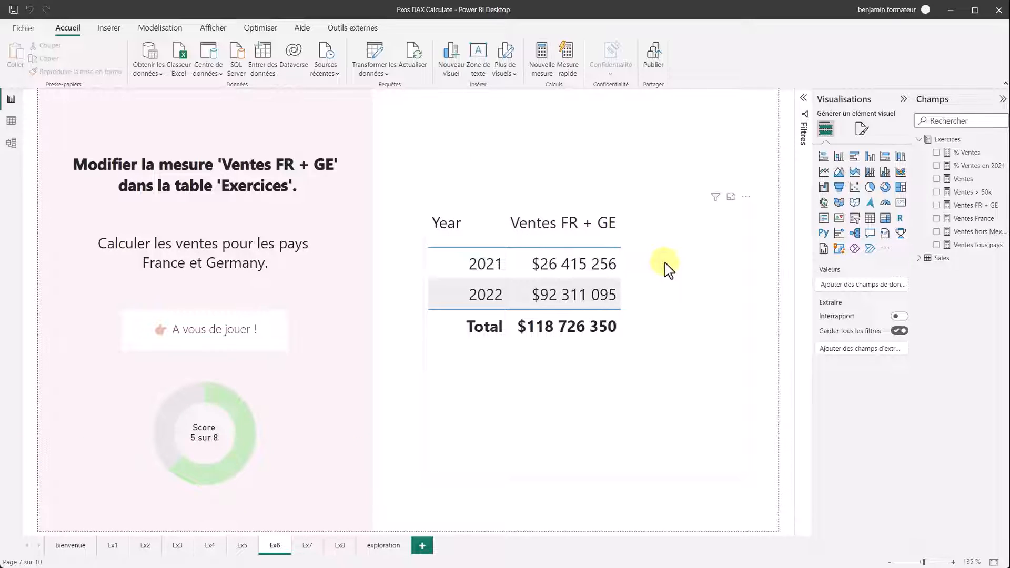
- On page Ex6, add the filter Sales[Country] IN {"France", "Germany"} to the CALCULATE function of the Ventes FR + GE measure
left_click(651, 281)
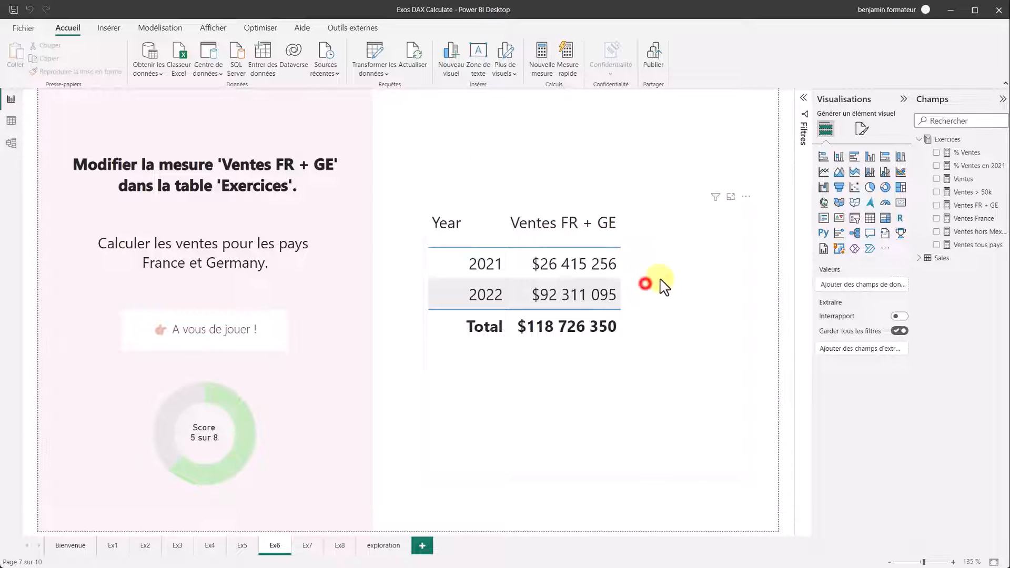
left_click(967, 209)
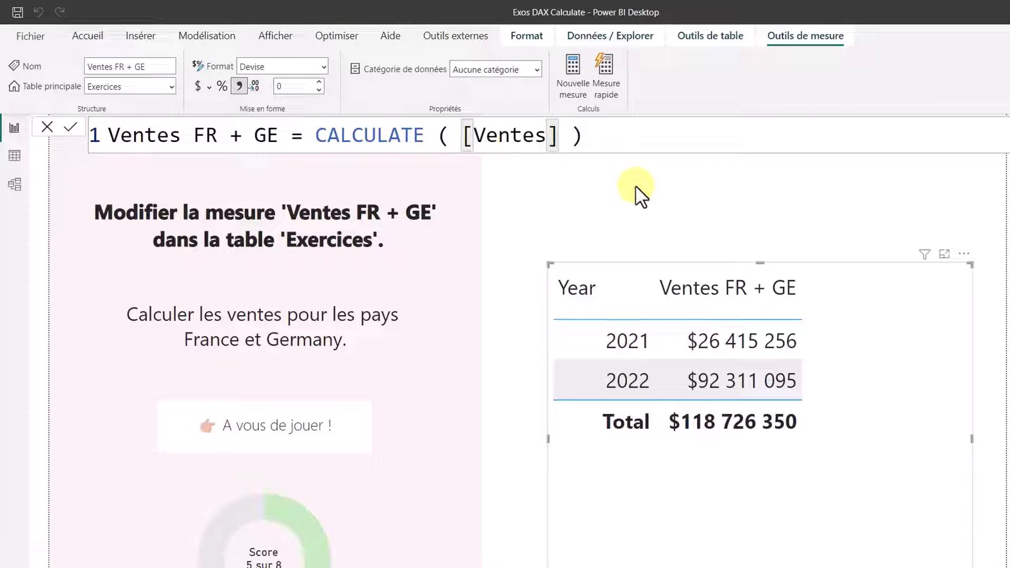
type(", Count")
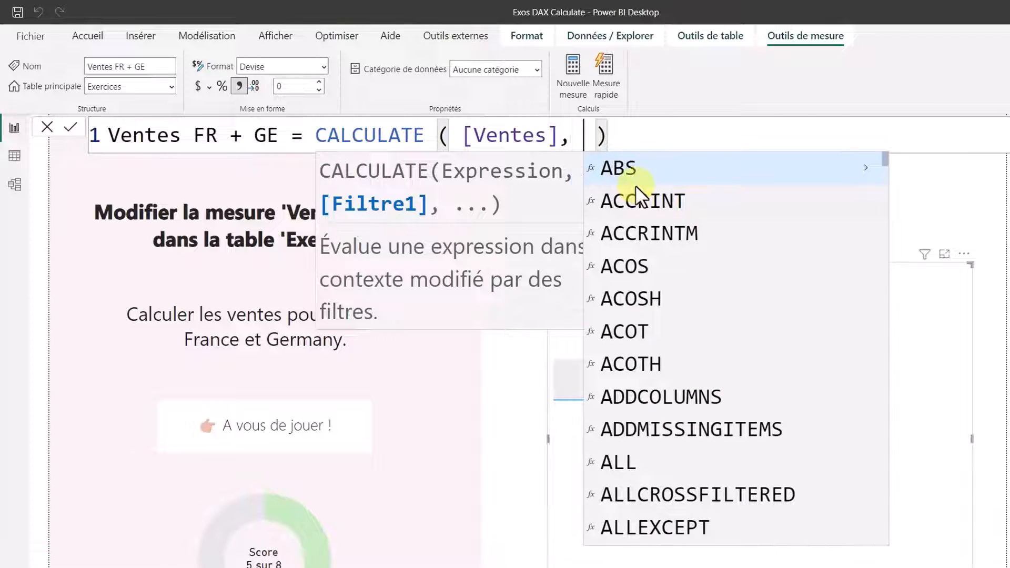
type("r")
key("Down")
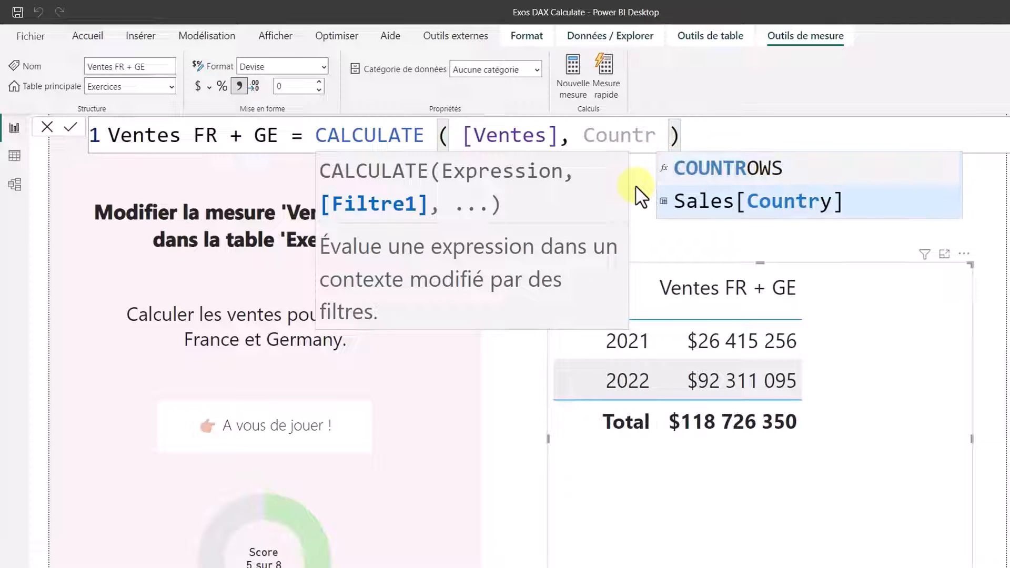
key("Tab")
type("IN ")
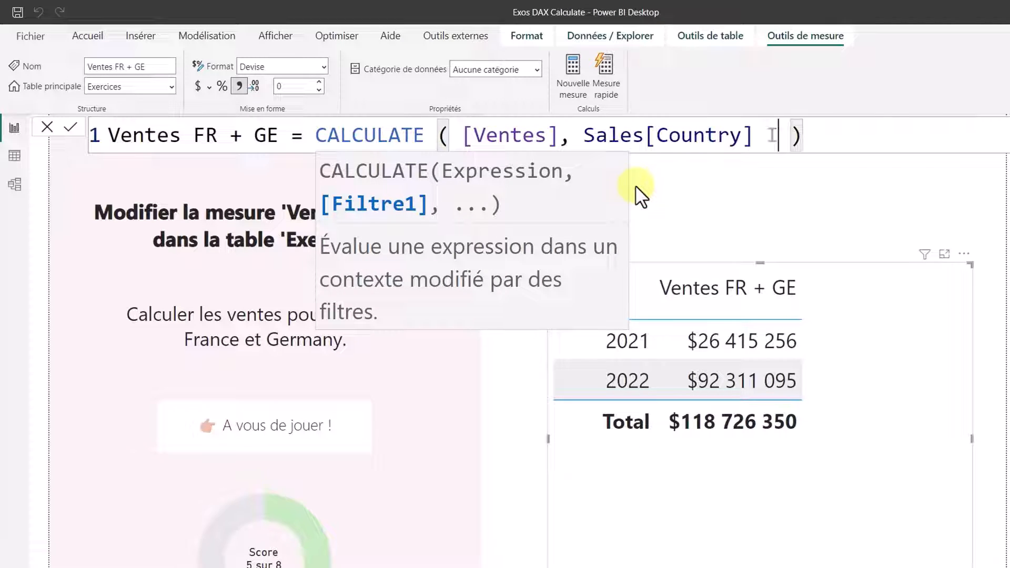
type("{}")
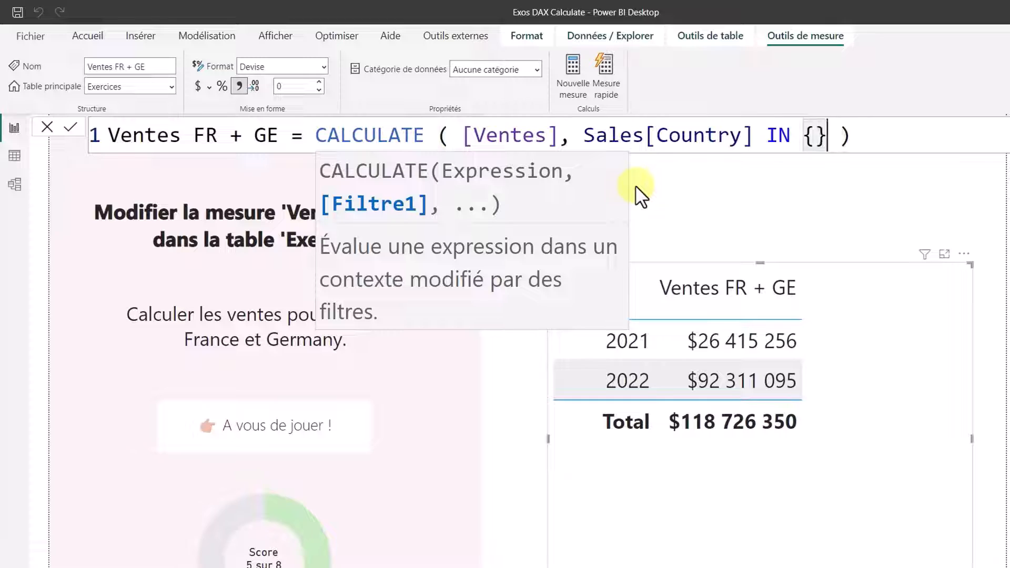
type("\"")
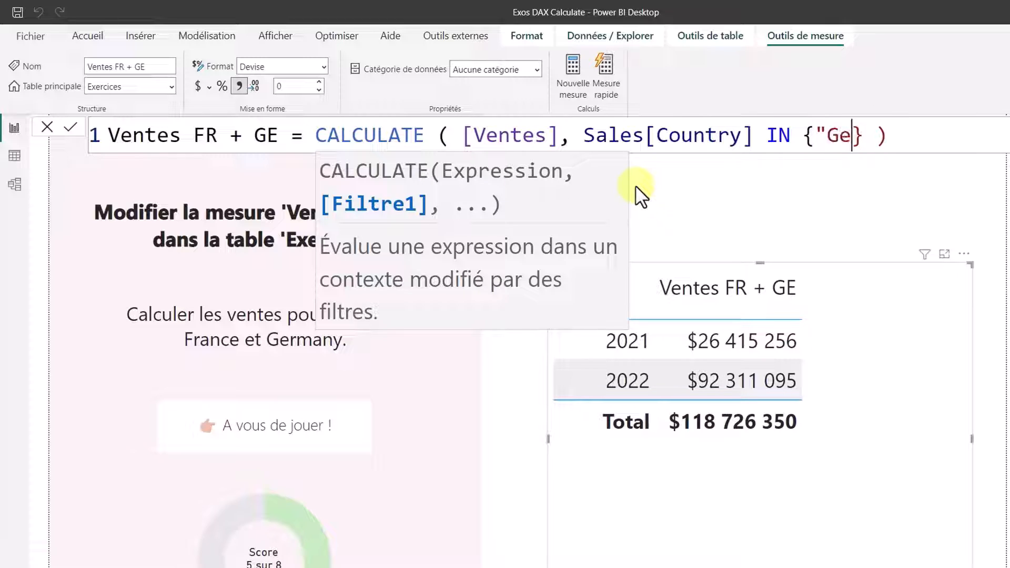
type("France\", Ge")
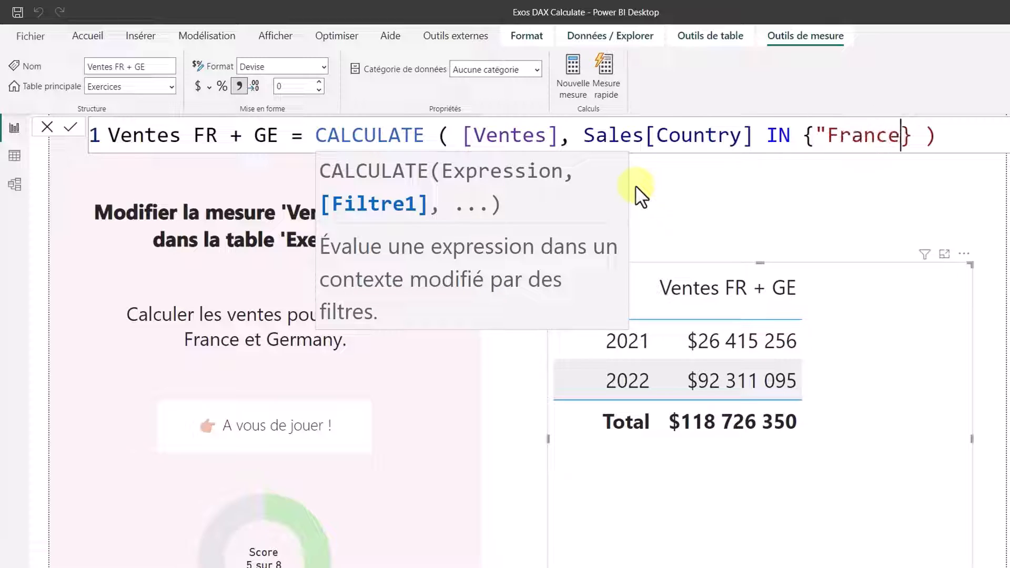
key("BackSpace")
key("BackSpace")
type("\"Germany\"")
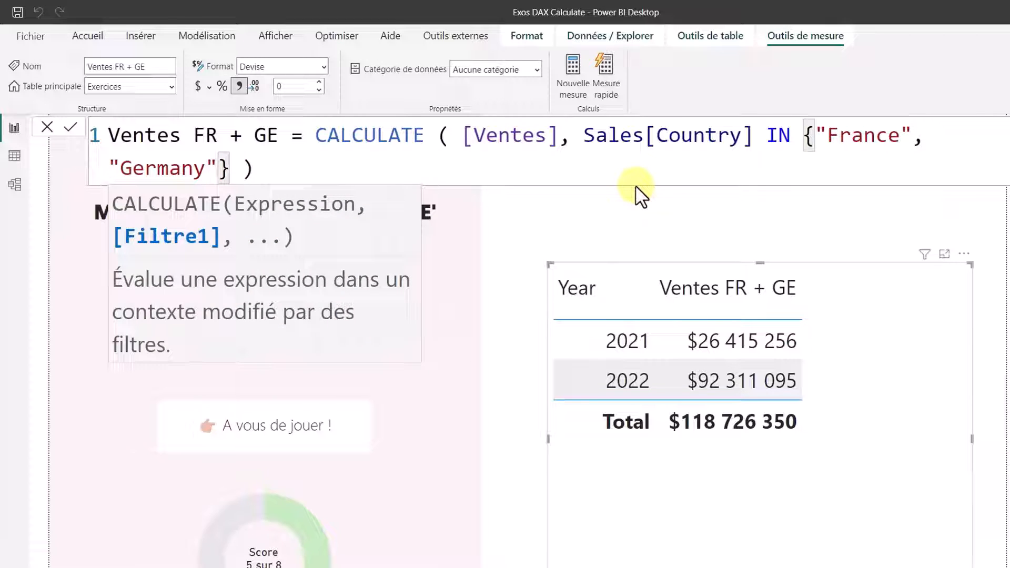
- Put the Sales[Country] filter of the Ventes FR + GE formula on a second line and commit the measure
left_click(588, 134)
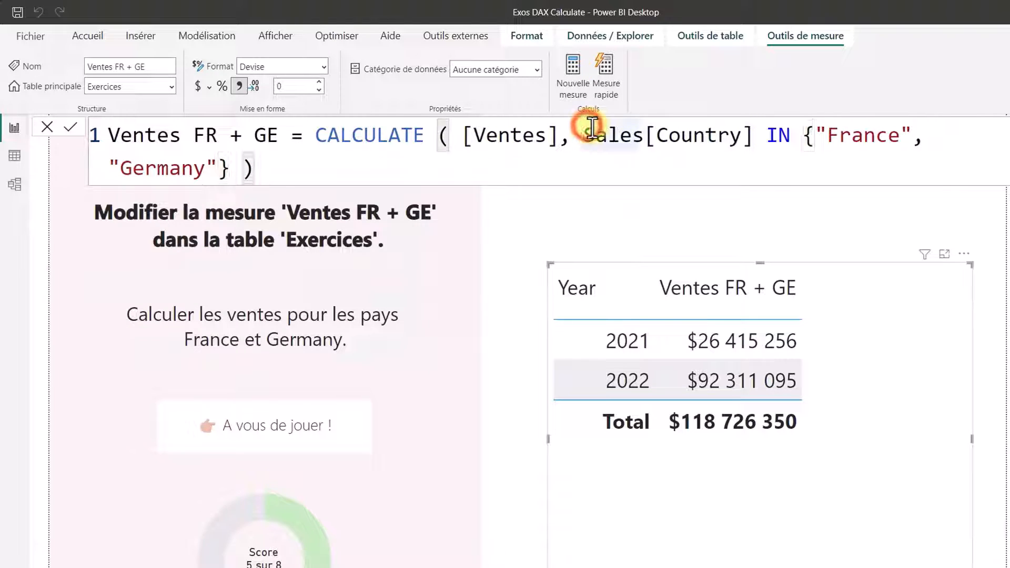
key("shift+Return")
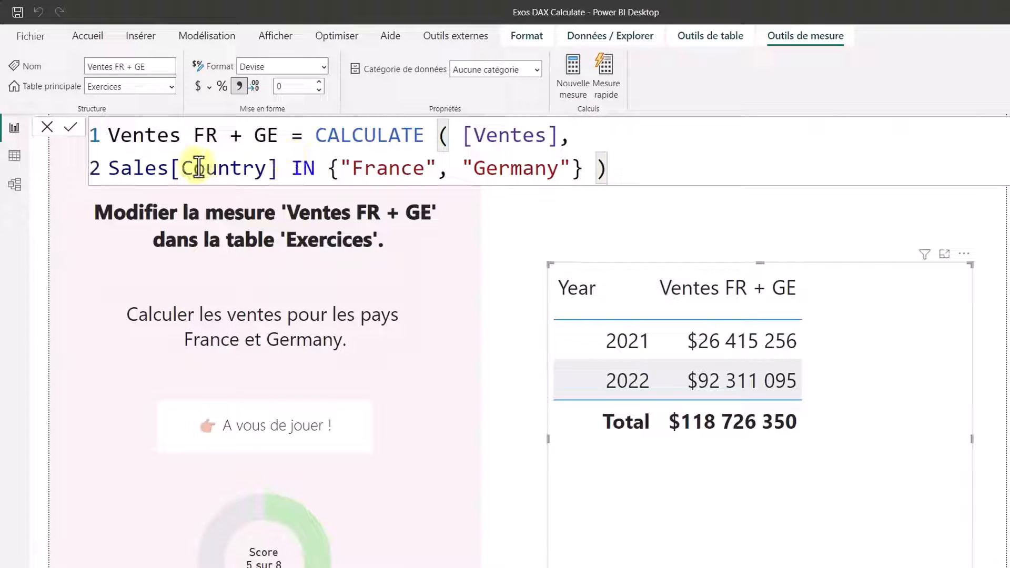
double_click(254, 168)
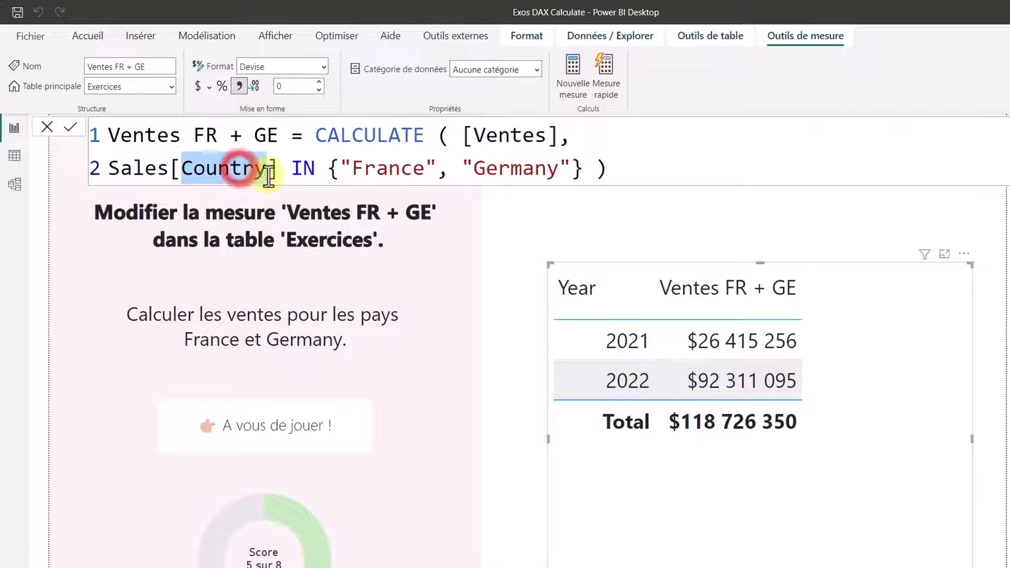
double_click(369, 167)
left_click(525, 170)
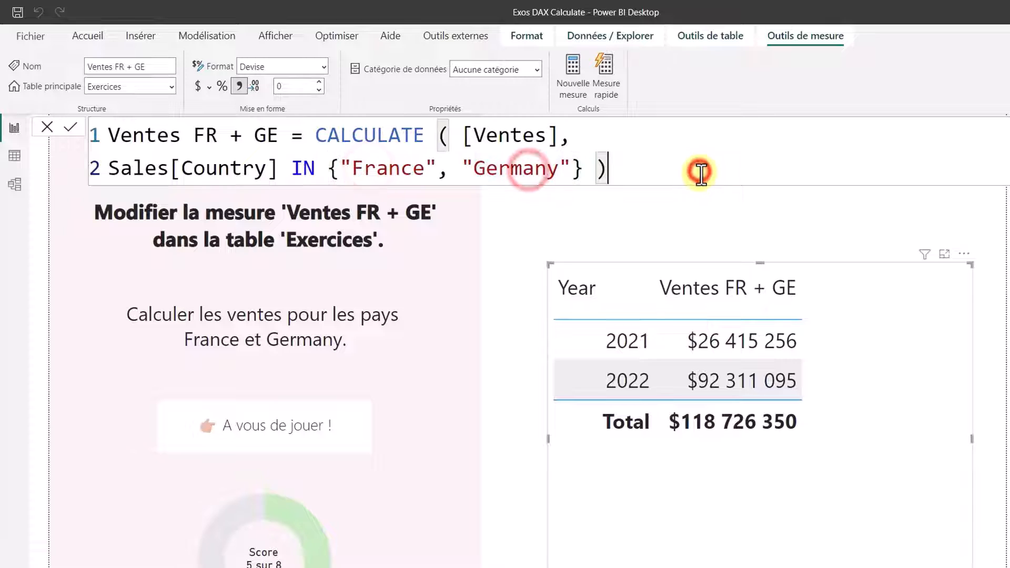
key("Return")
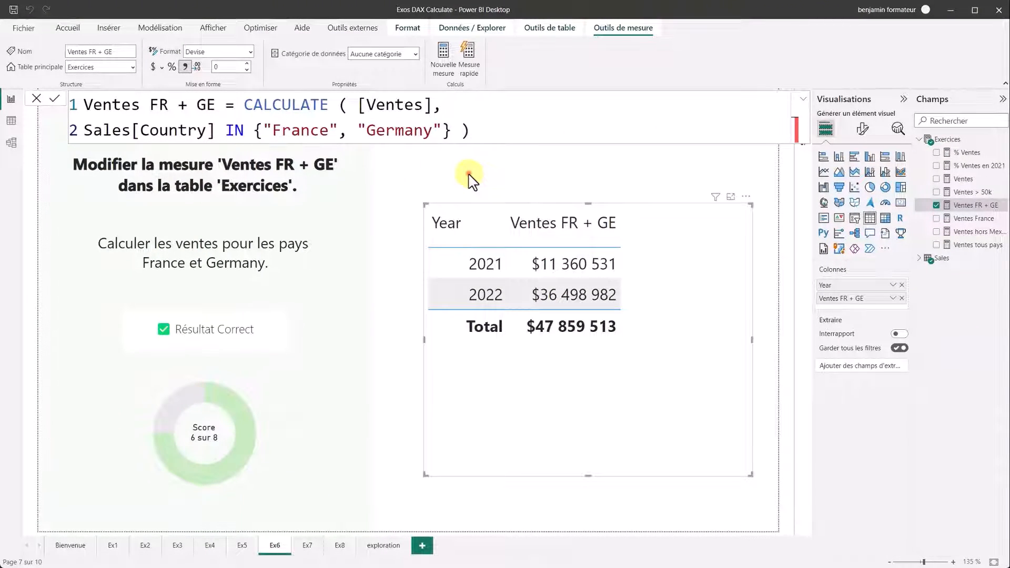
left_click(470, 178)
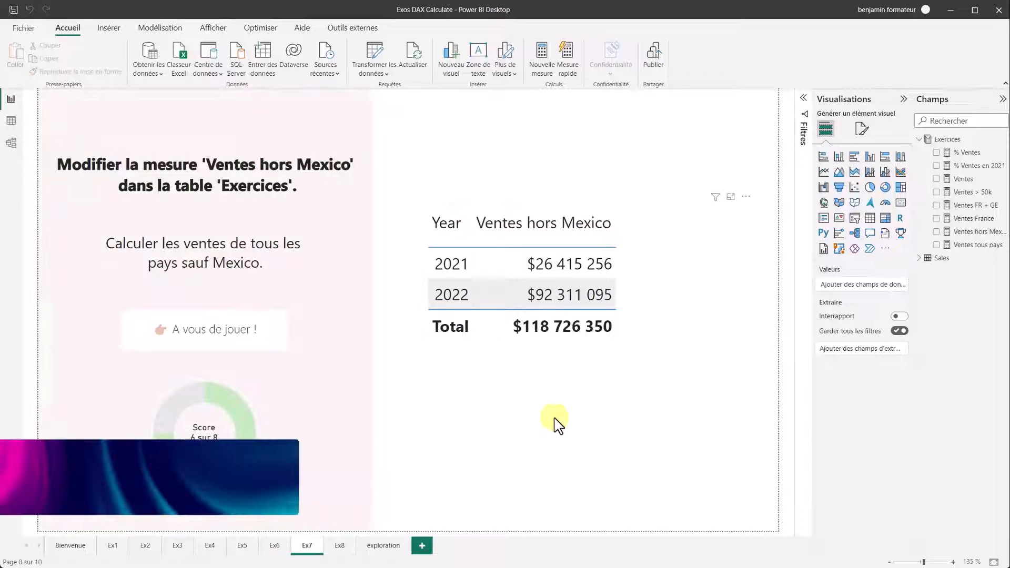
- On page Ex7, add the filter Sales[Country] = "Mexico" to the CALCULATE function of the Ventes hors Mexico measure
left_click(556, 423)
left_click(425, 163)
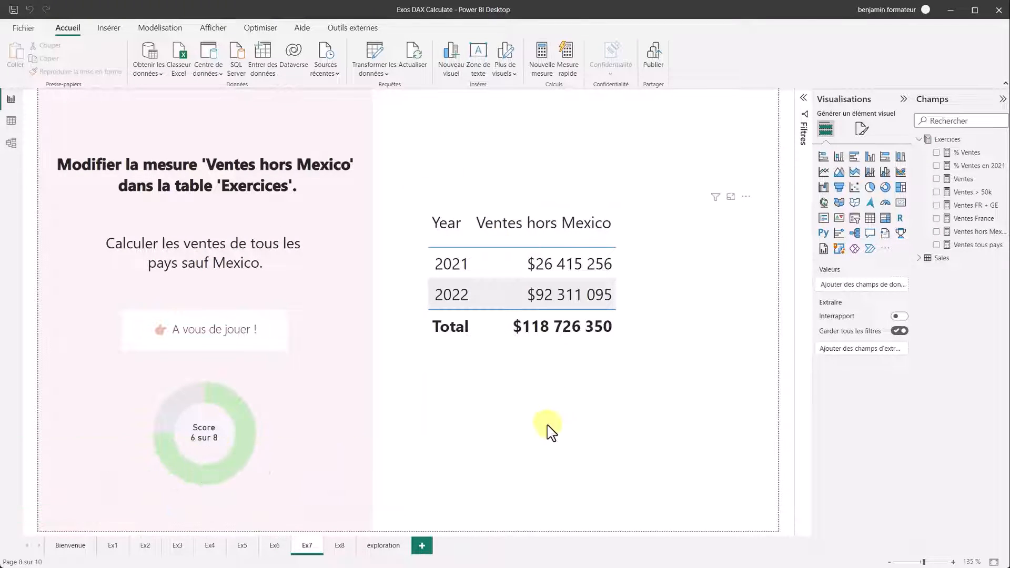
left_click(559, 392)
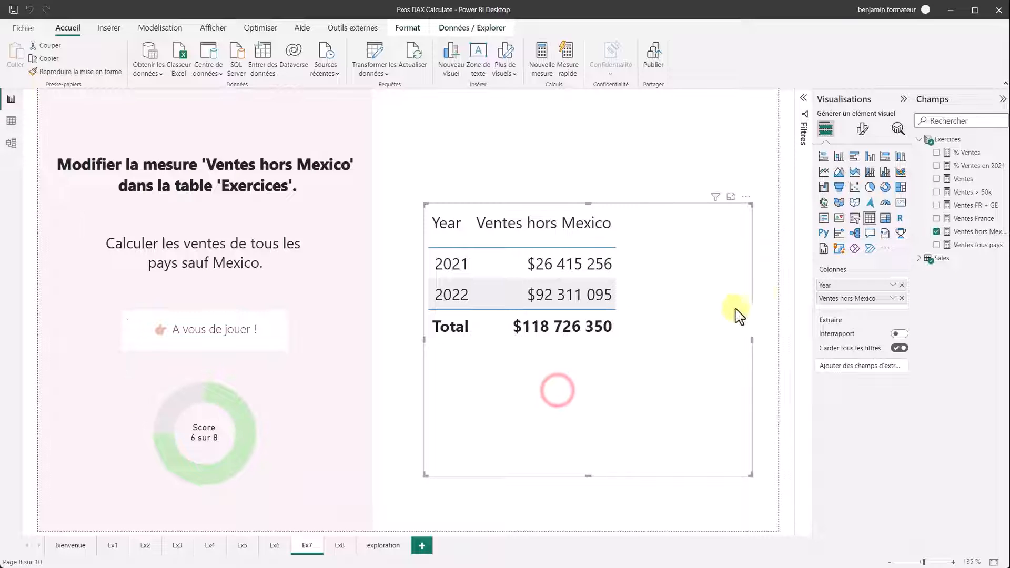
left_click(974, 233)
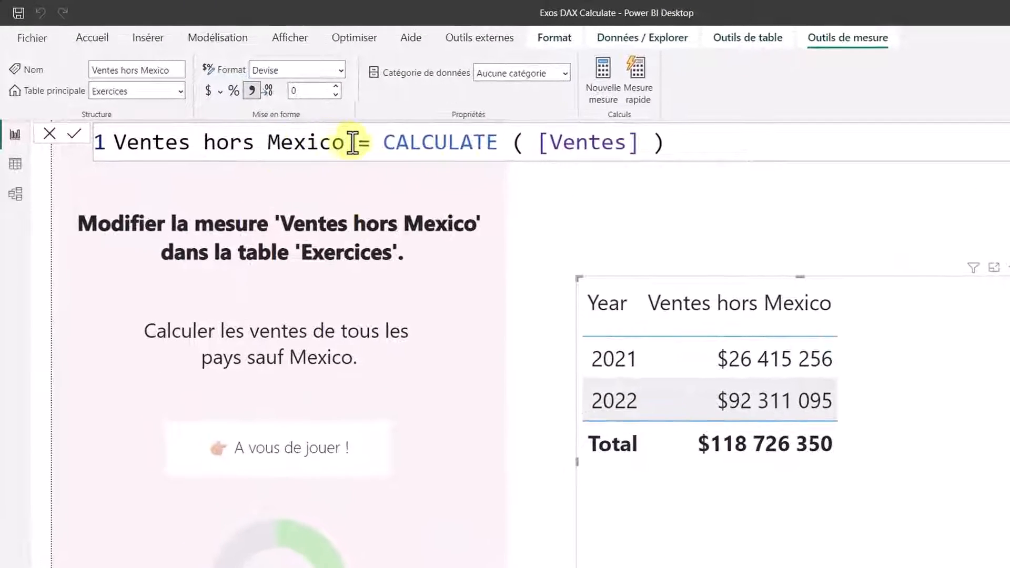
left_click(643, 142)
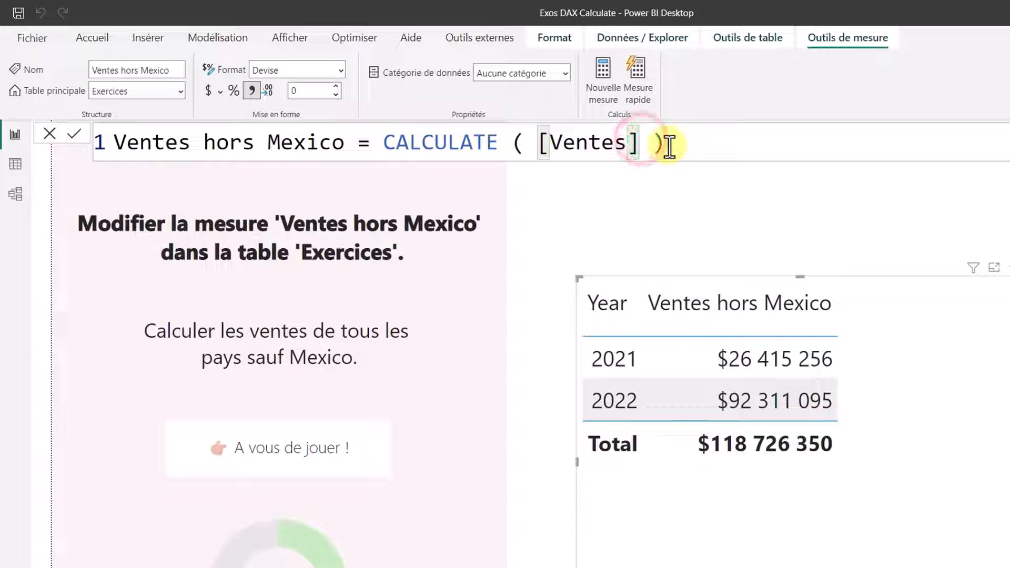
type(", countr")
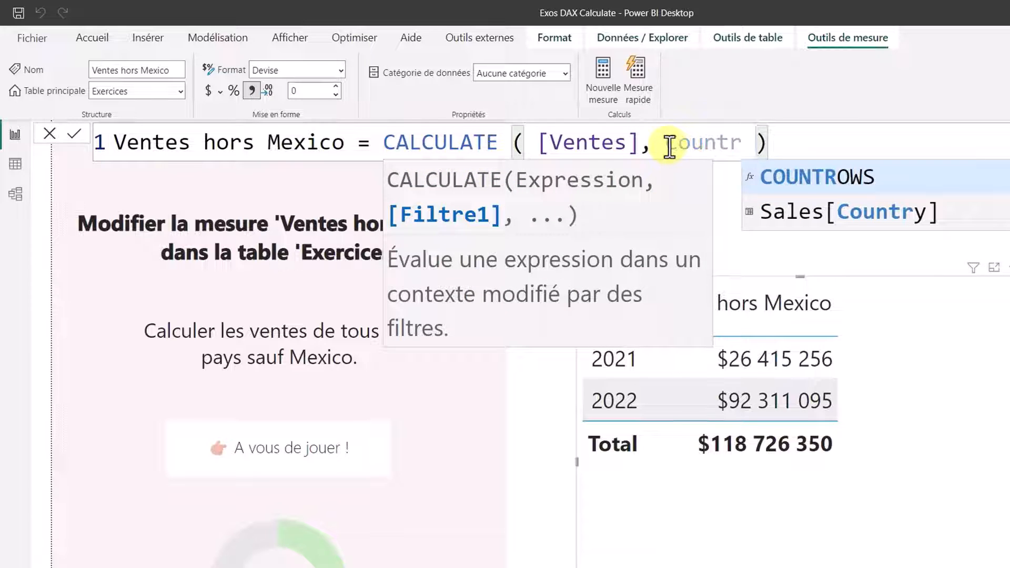
key("Down")
key("Tab")
key("BackSpace")
key("BackSpace")
key("BackSpace")
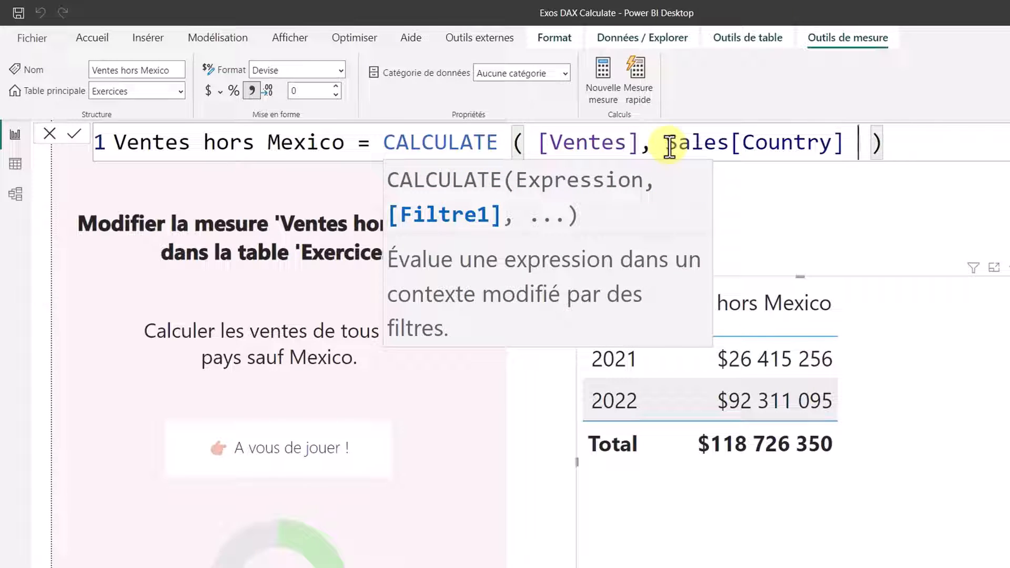
type("= \"Mex")
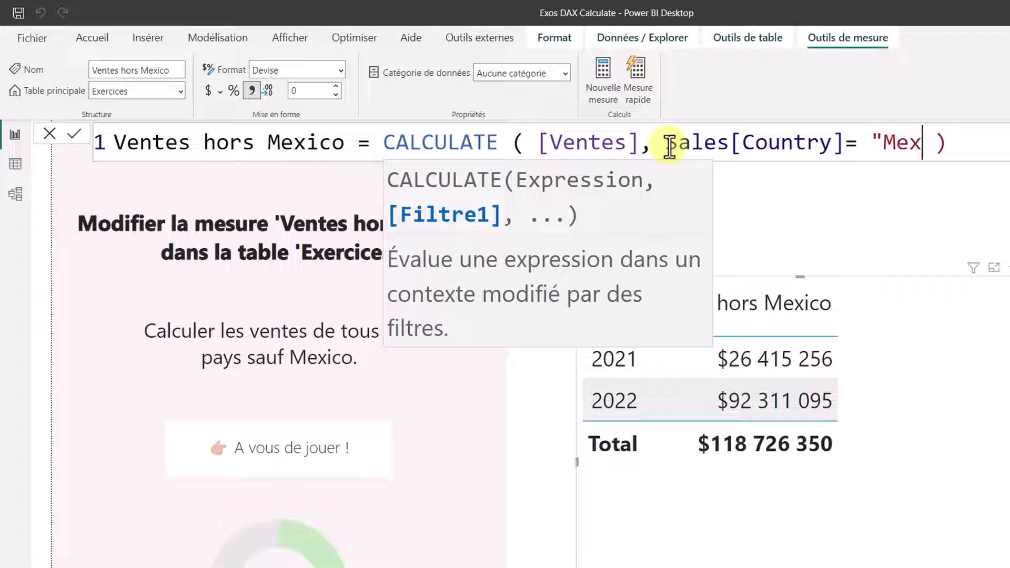
type("ico\"")
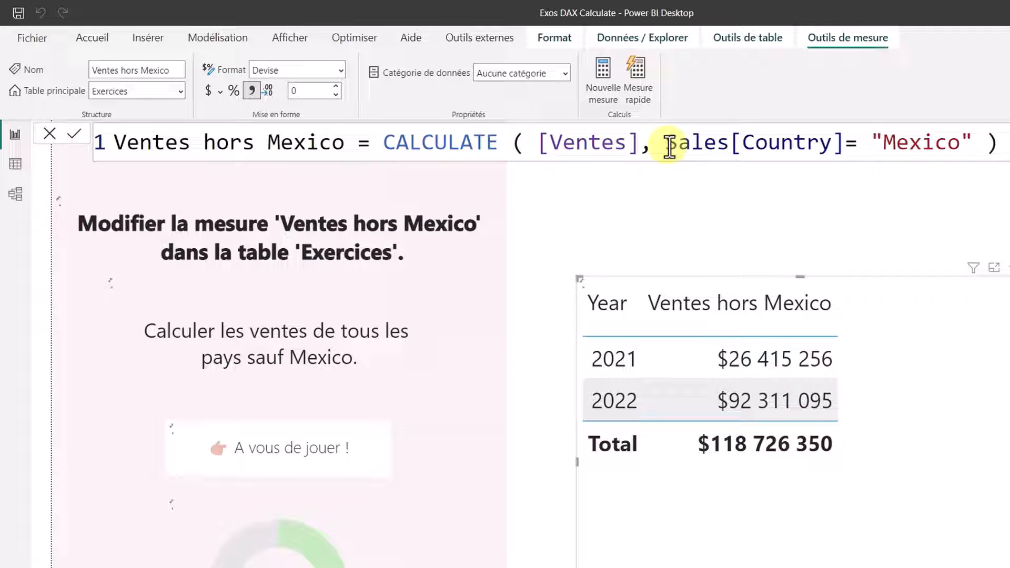
key("Return")
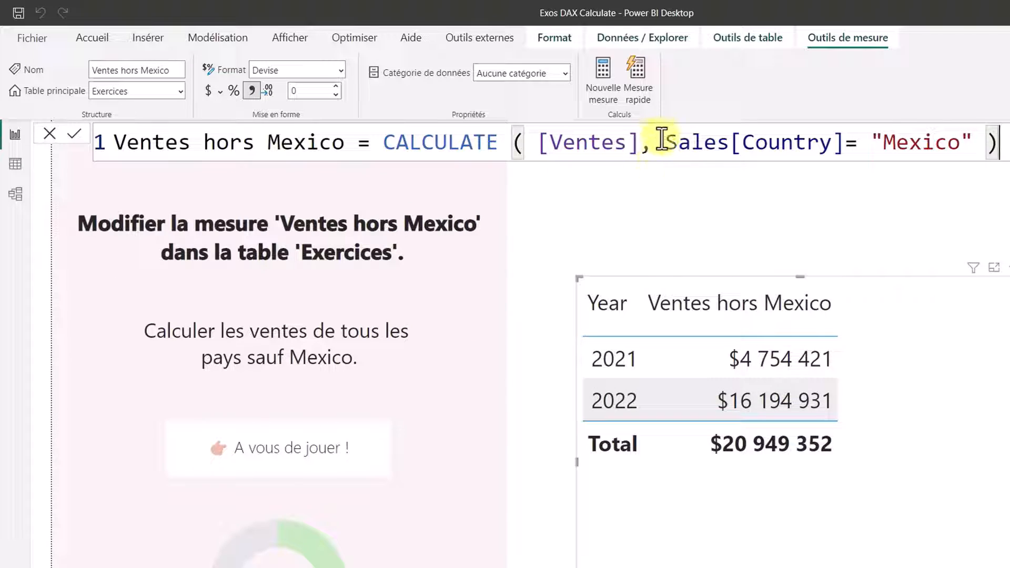
- Negate the Sales[Country] filter of the Ventes hors Mexico measure with NOT and commit the formula
left_click(662, 141)
type("NOT")
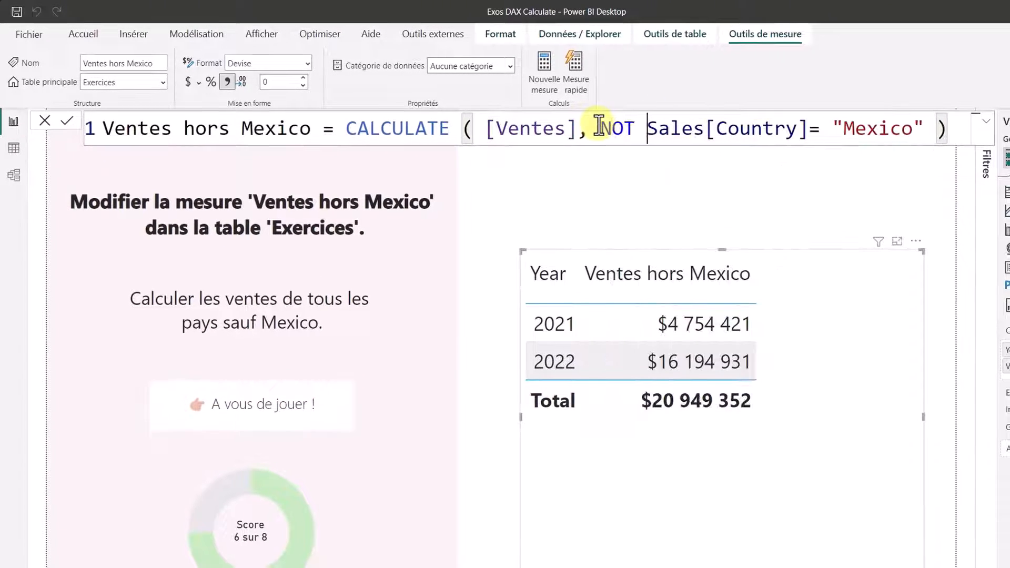
key("Return")
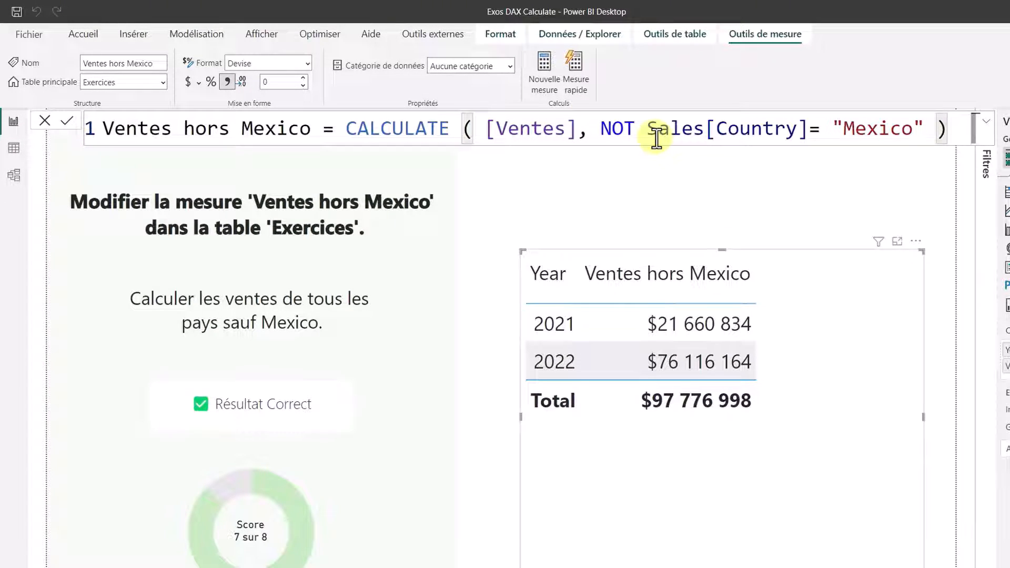
left_click(658, 173)
left_click(713, 192)
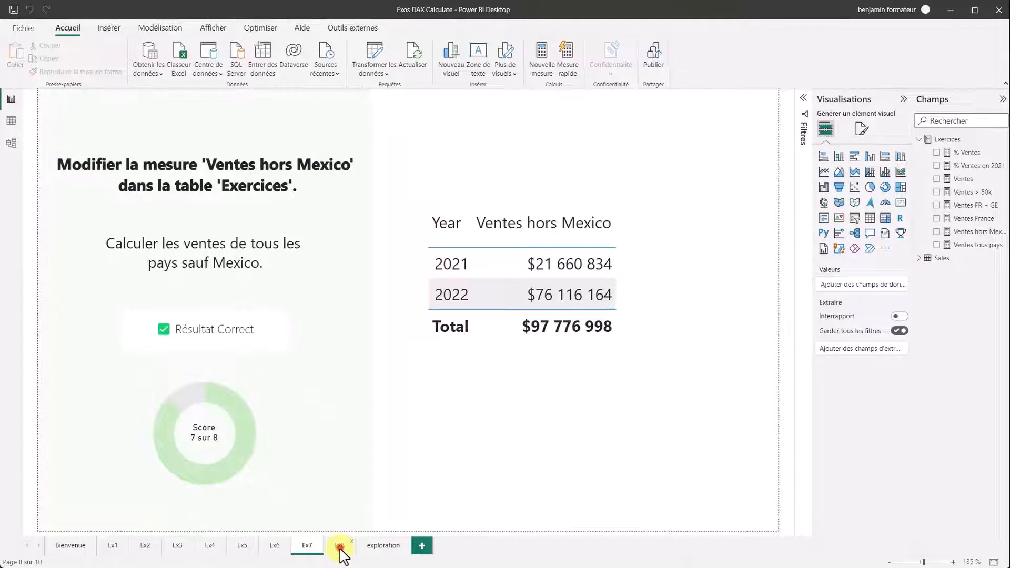
- On page Ex8, add the Sales[Sales] column as filter argument in the CALCULATE function of the Ventes > 50k measure
left_click(340, 547)
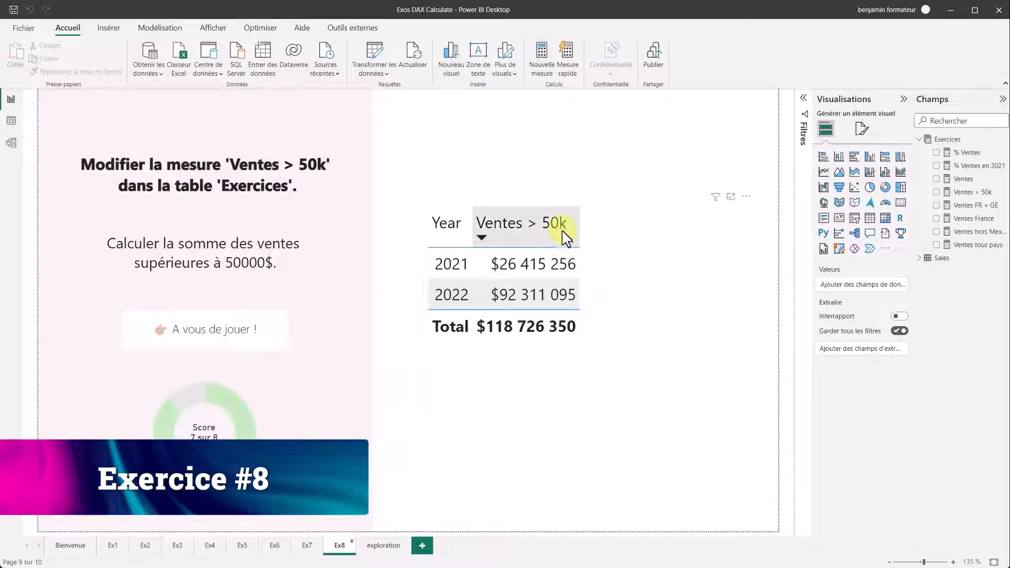
left_click(605, 247)
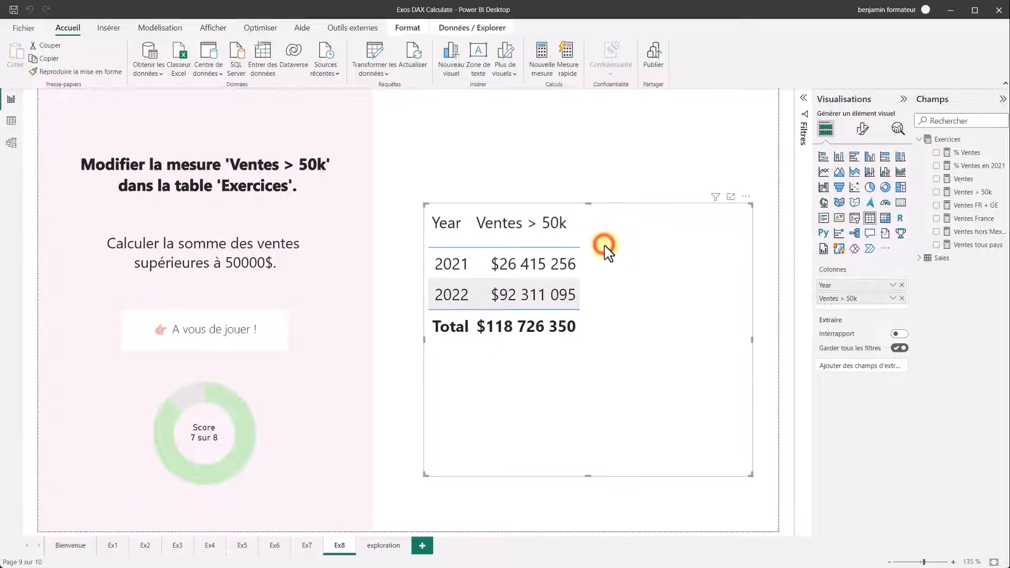
left_click(971, 193)
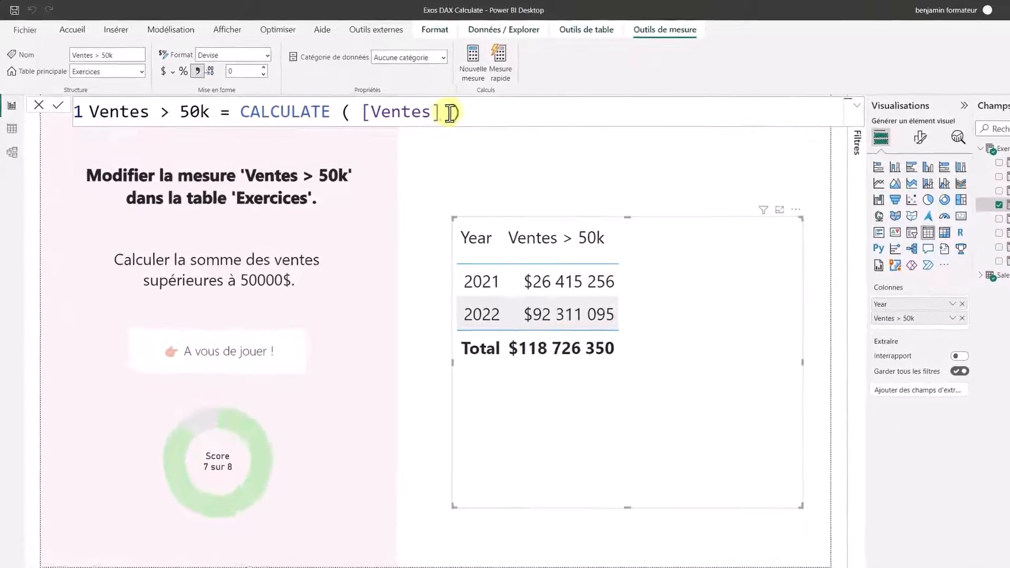
left_click(421, 106)
type(",")
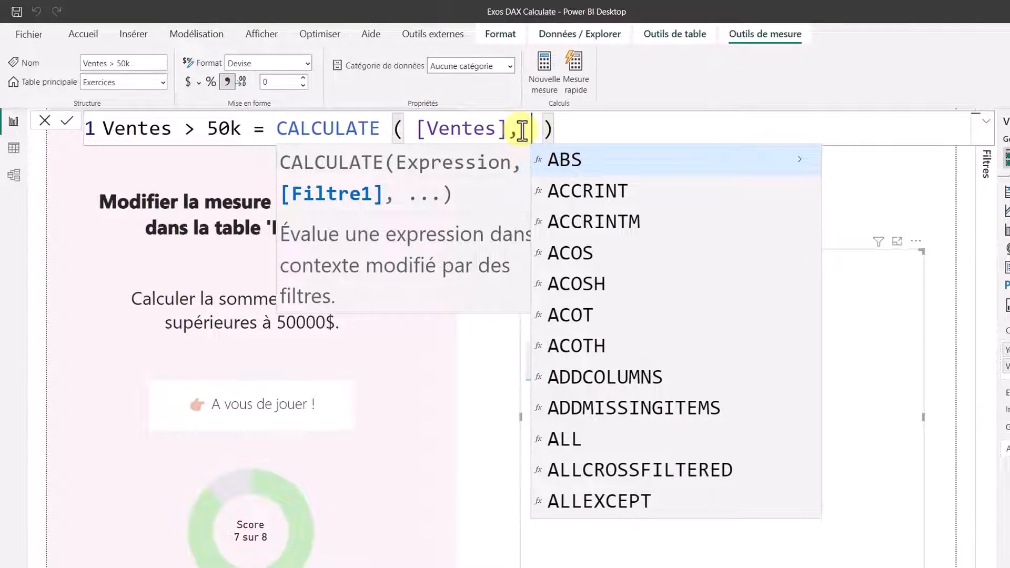
type("Sales")
key("Down")
key("Down")
key("Down")
key("Down")
key("Down")
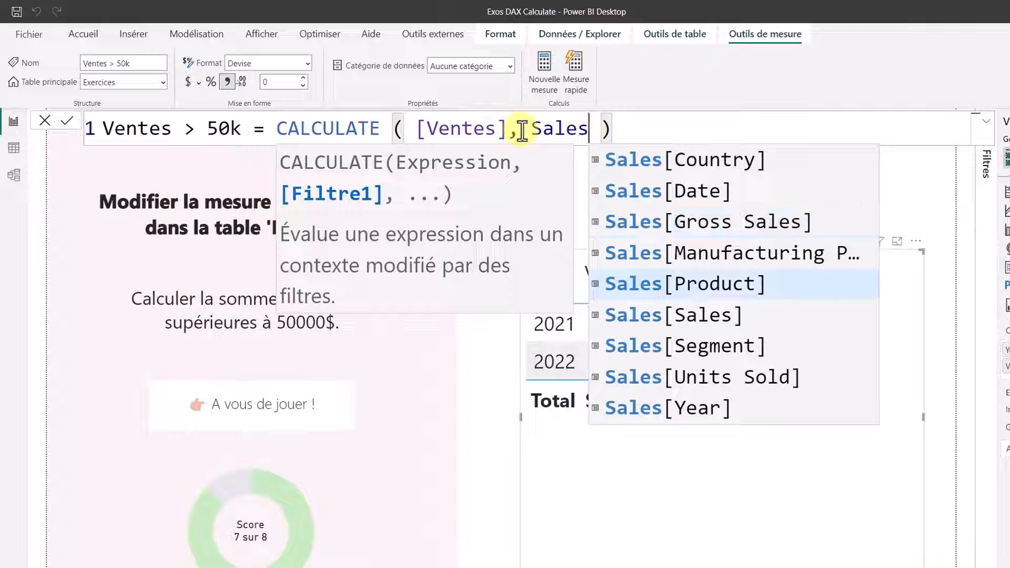
key("Tab")
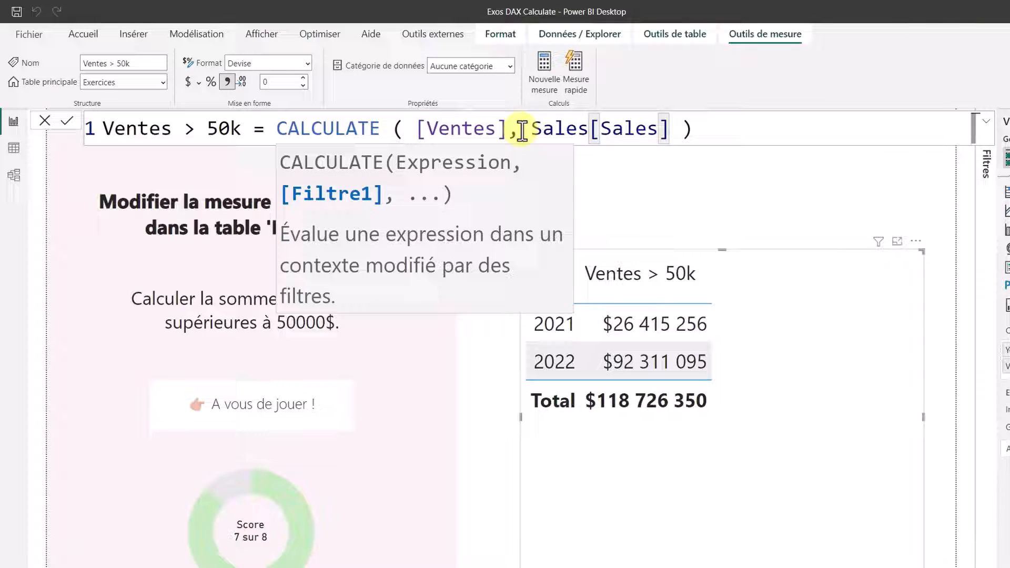
- Complete the Ventes > 50k filter as Sales[Sales]>50000 and commit the measure, leaving no extra visual on the page
double_click(575, 130)
double_click(621, 131)
left_click(673, 130)
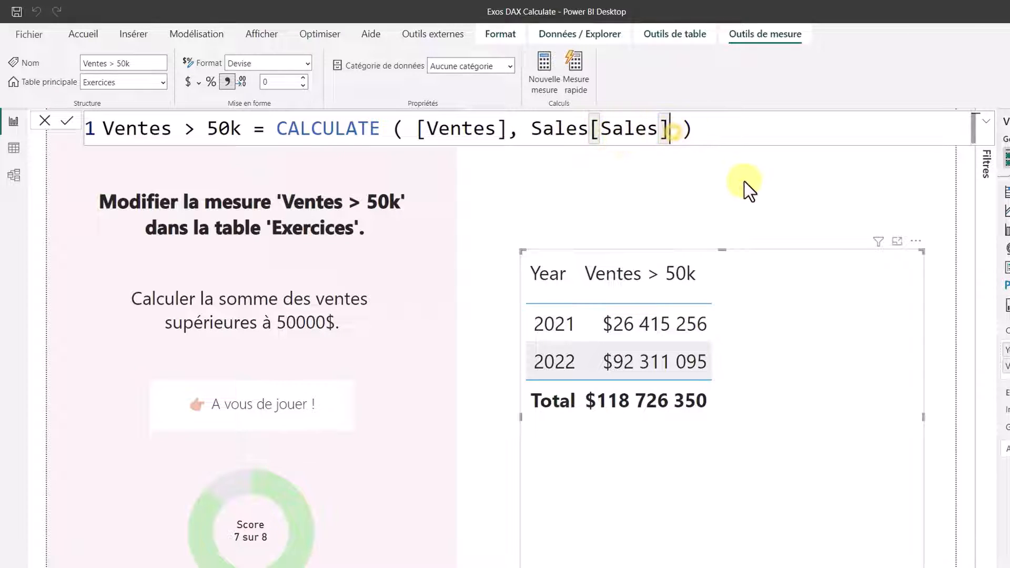
type(">50000")
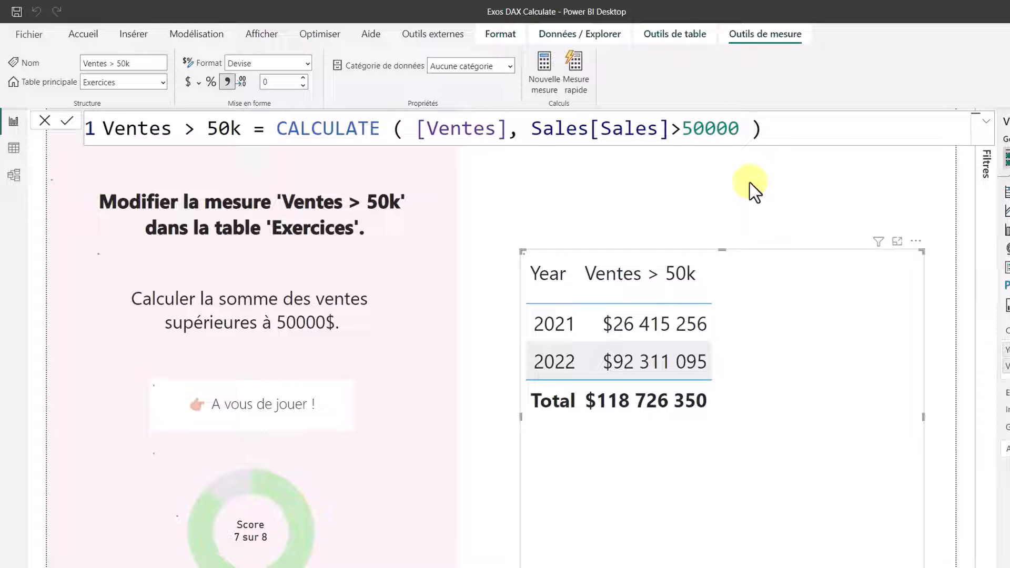
key("Return")
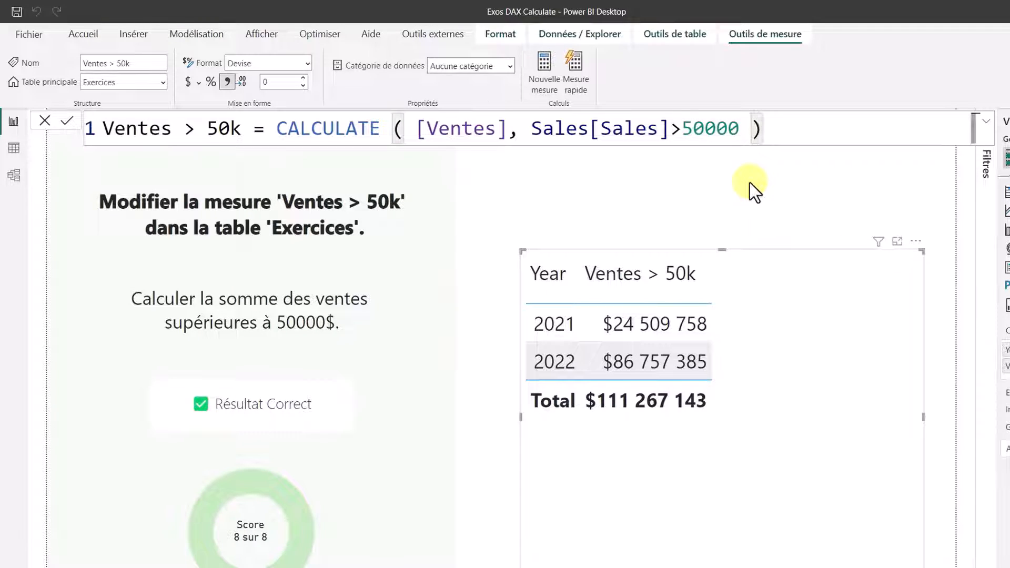
double_click(743, 183)
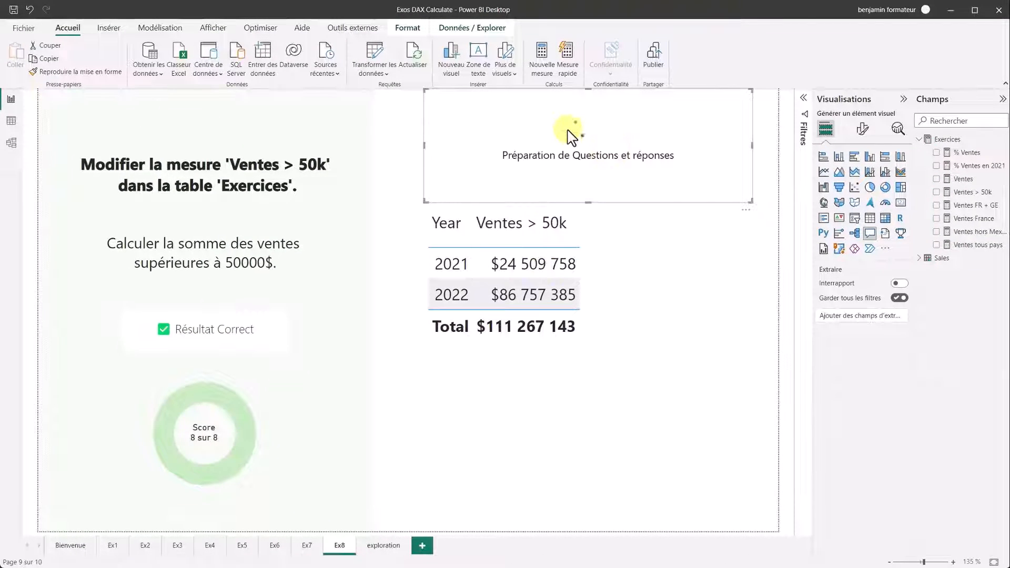
key("Delete")
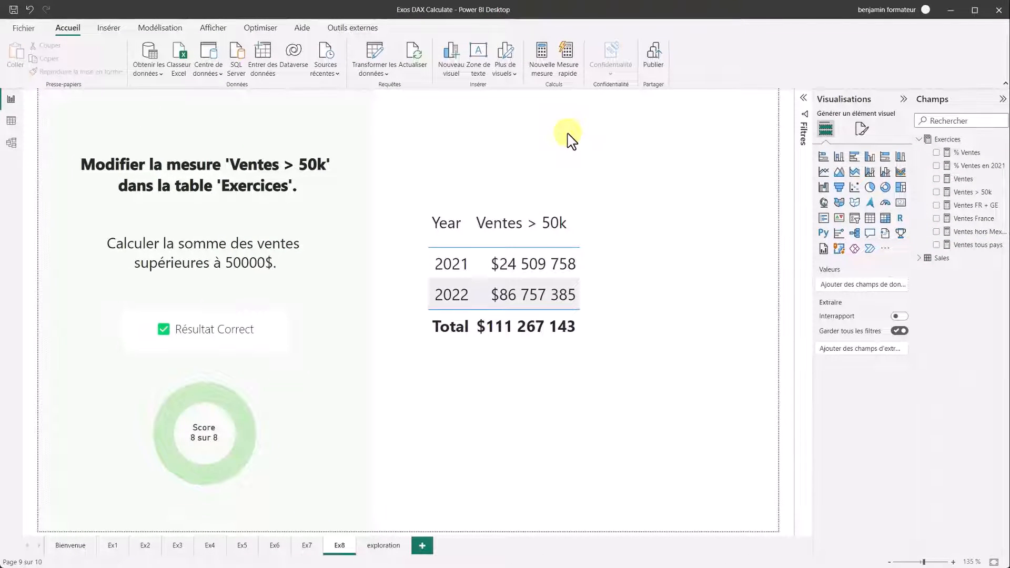